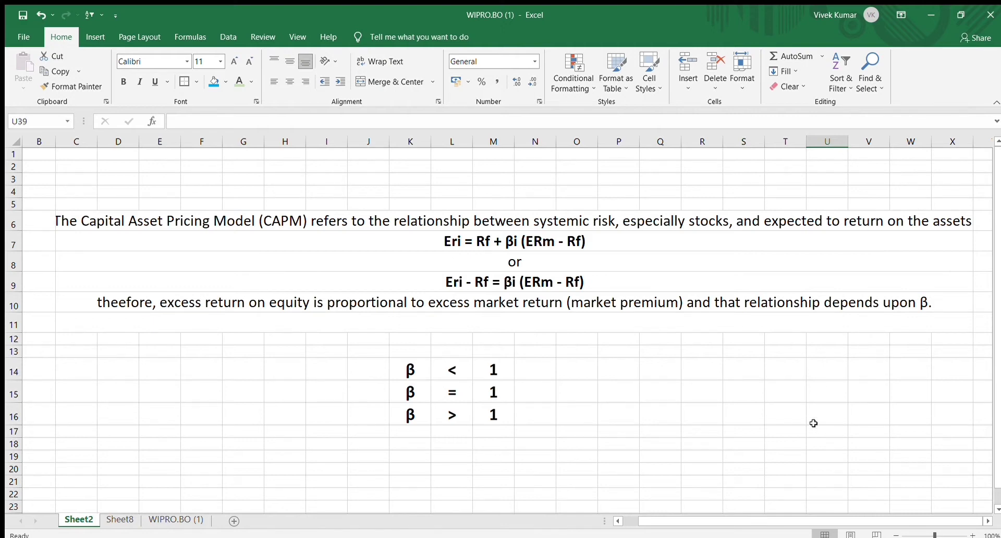
Review the two CAPM equations on Sheet2 and the three beta cases: less than, equal to and greater than 1
left_click(471, 243)
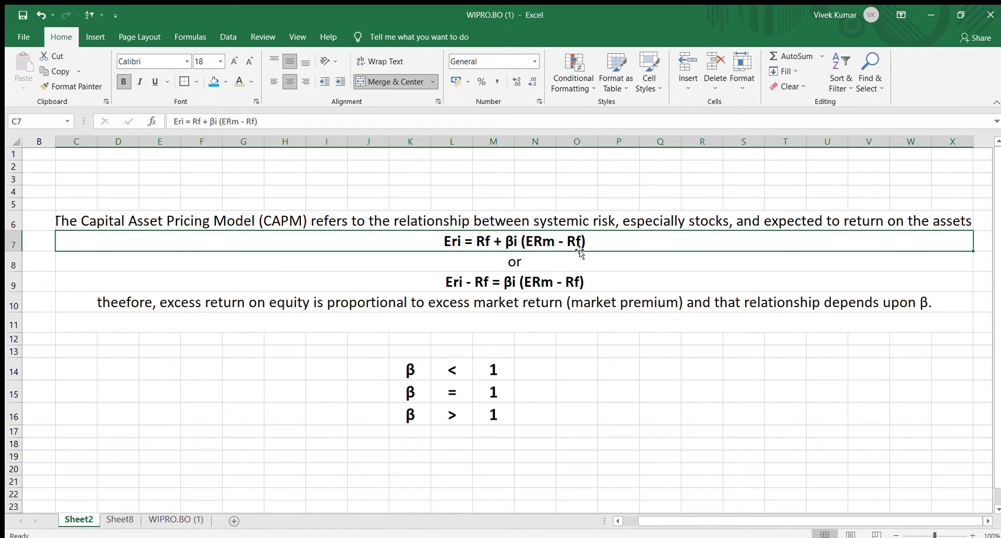
left_click(475, 282)
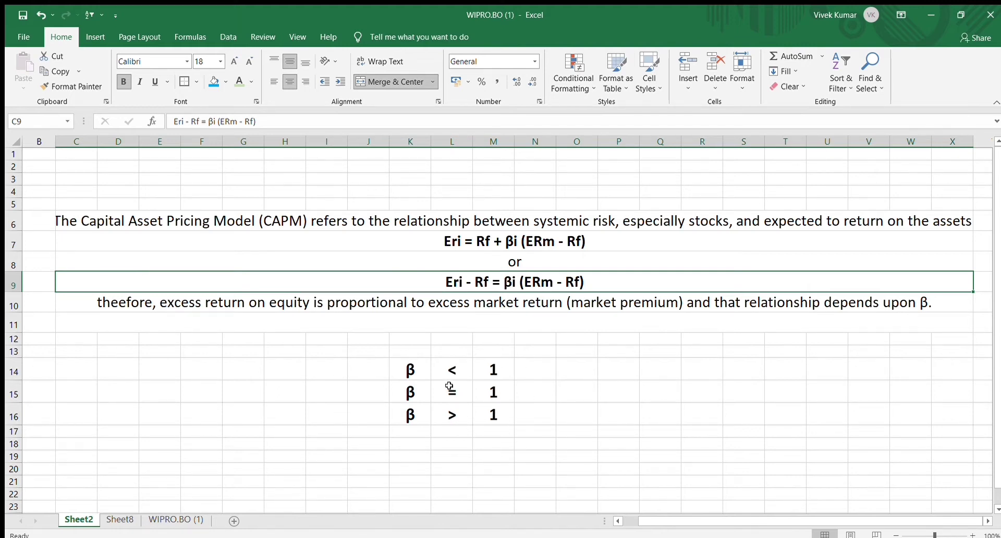
left_click_drag(412, 371, 480, 371)
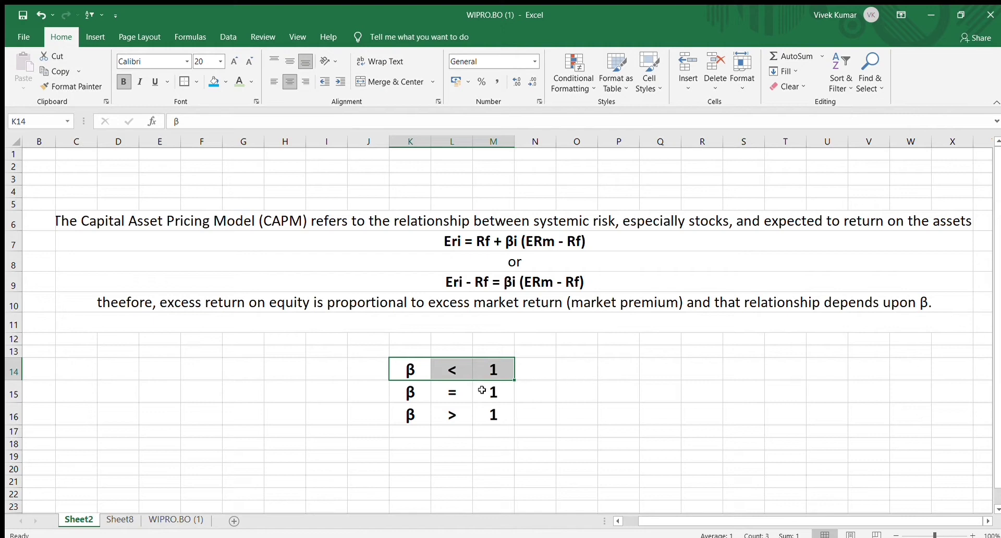
left_click_drag(419, 390, 504, 396)
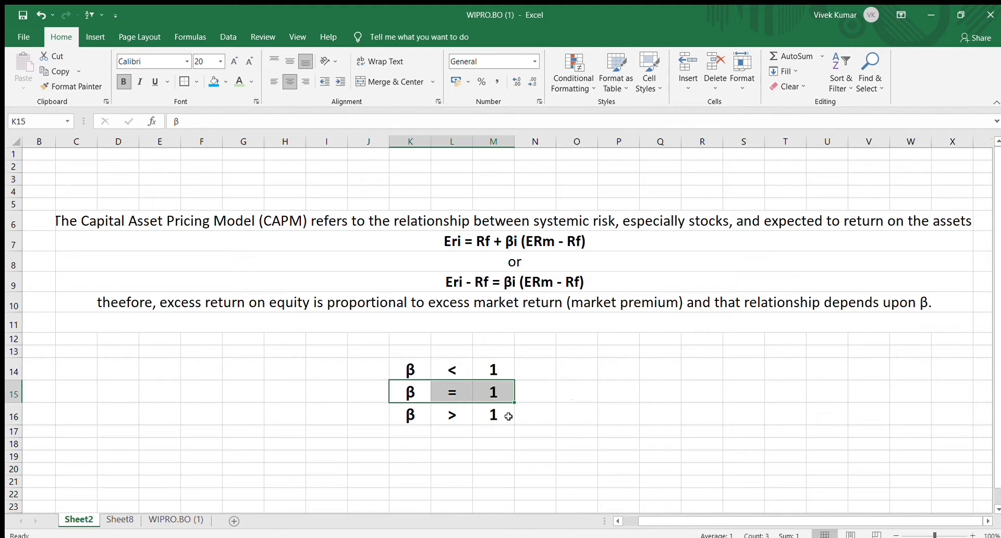
left_click_drag(422, 414, 489, 417)
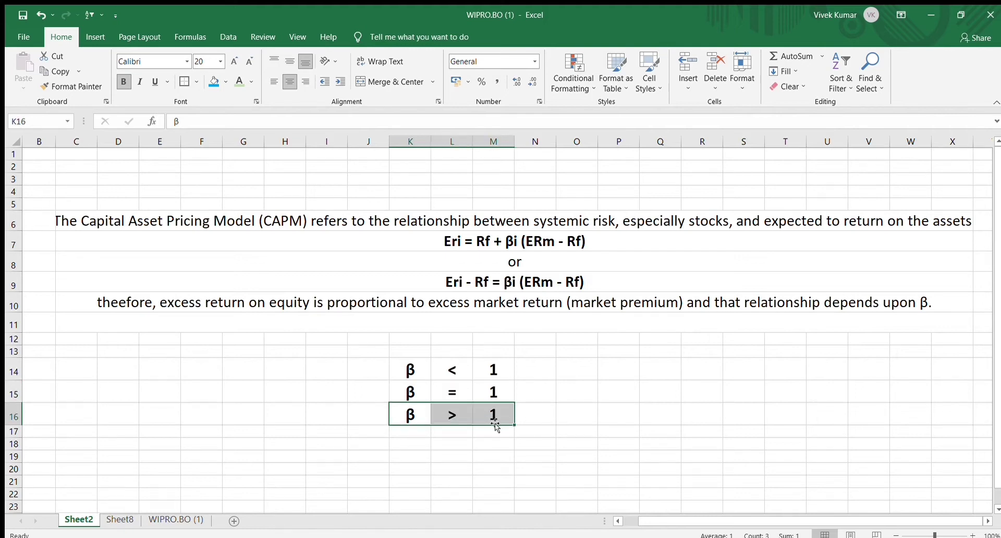
left_click(614, 484)
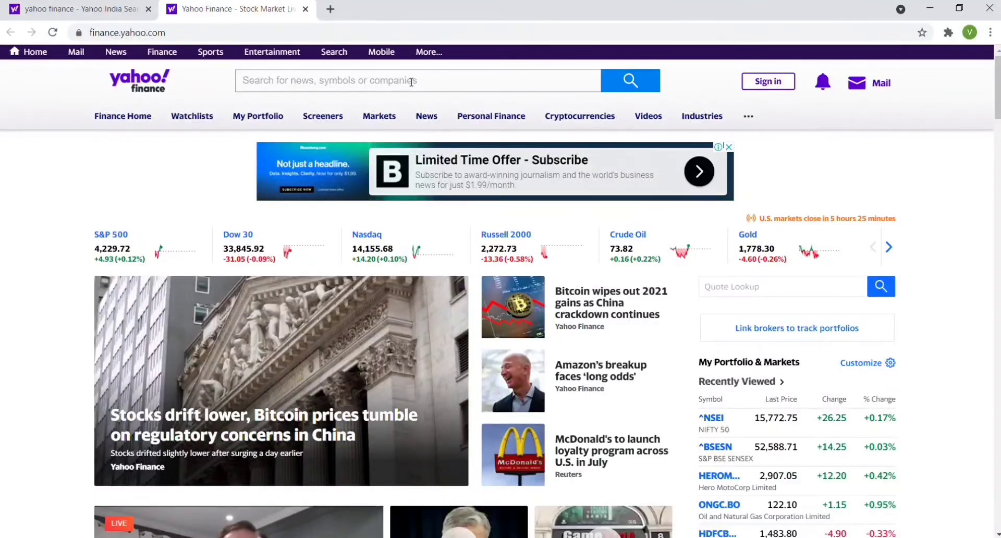
Search Yahoo Finance for wipro and open the historical data of the BSE-listed Wipro Limited (WIPRO.BO)
left_click(416, 90)
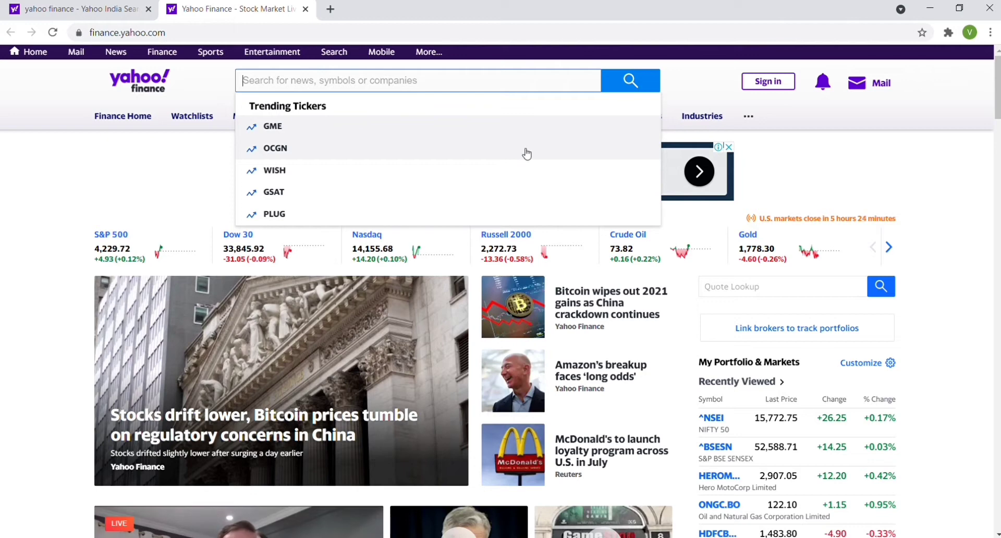
type("wipro")
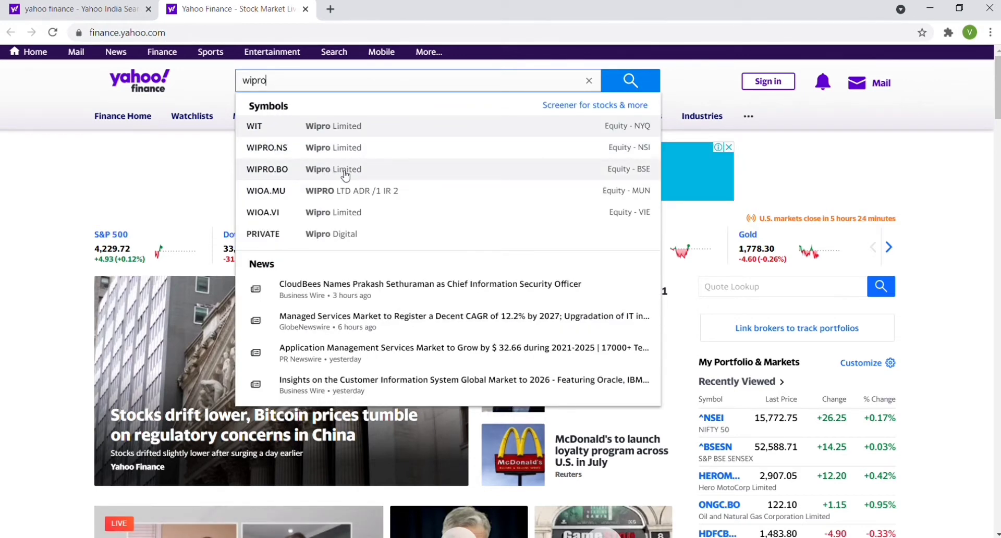
left_click(345, 176)
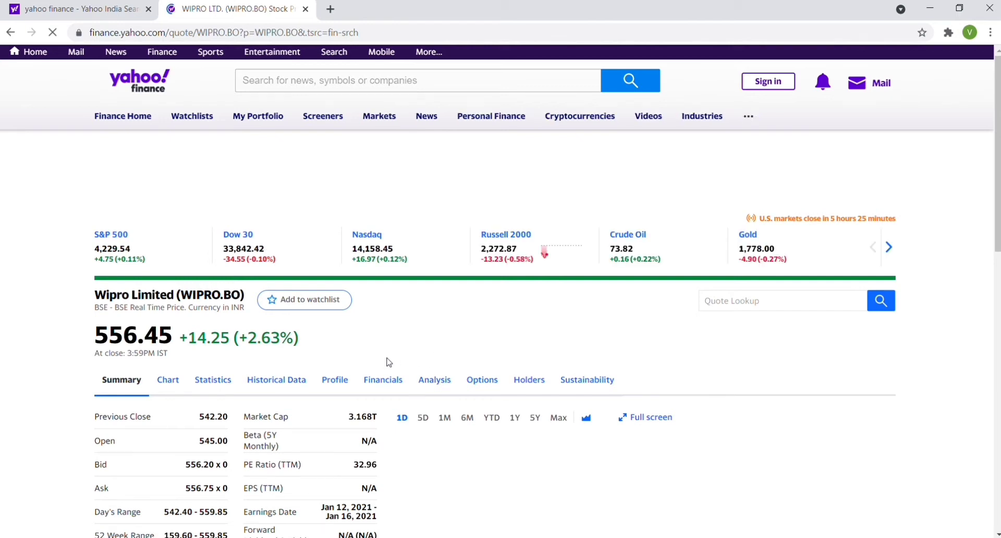
left_click(278, 386)
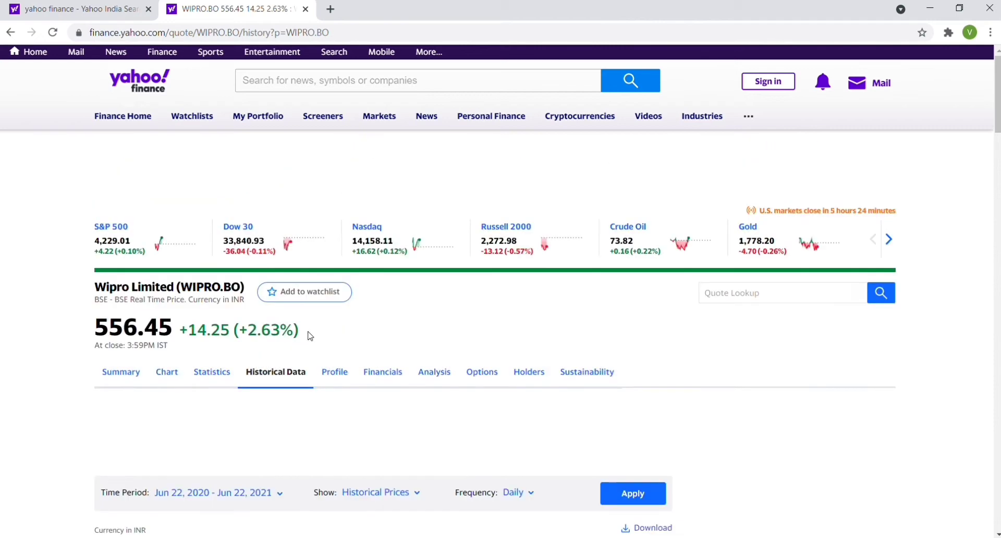
Set the start date of the historical data's time period to 01-01-2015, keeping the end date at 22-06-2021
scroll(292, 340, "down", 4)
scroll(291, 340, "up", 1)
left_click(281, 362)
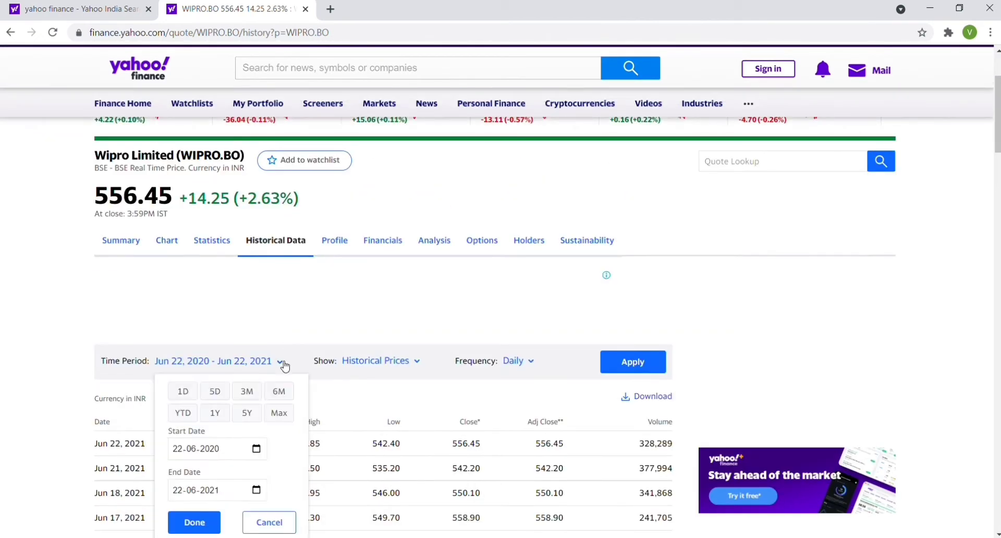
left_click(180, 451)
type("01-01-")
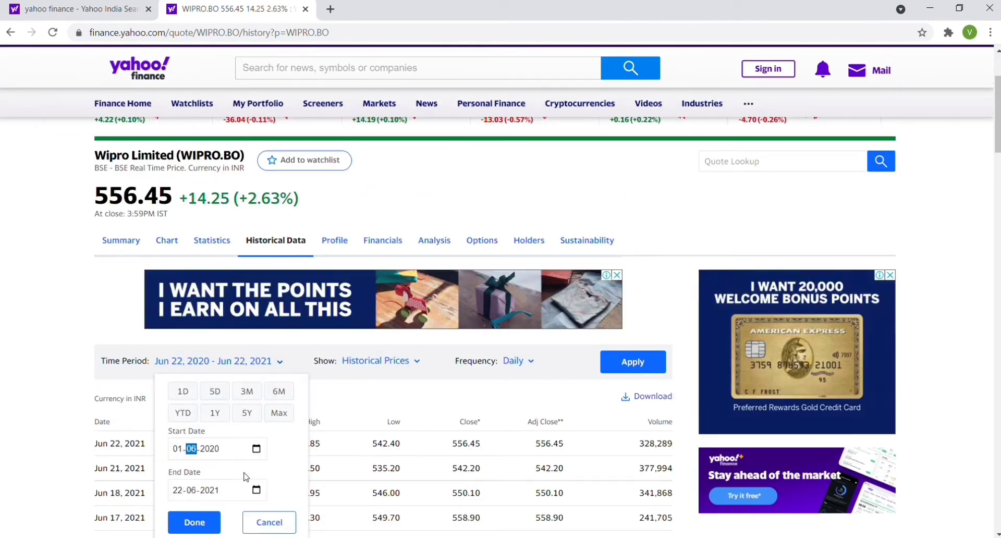
type("2015")
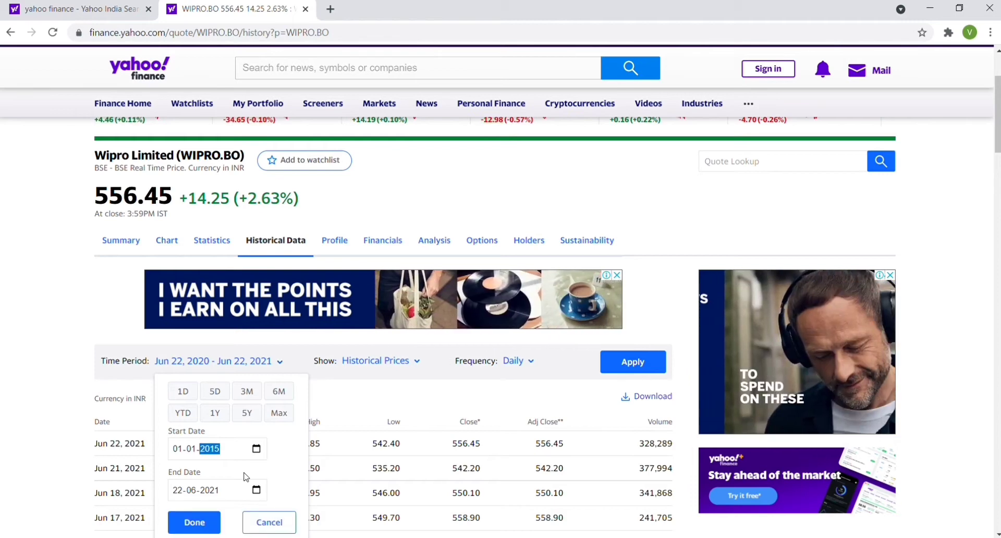
scroll(254, 463, "down", 1)
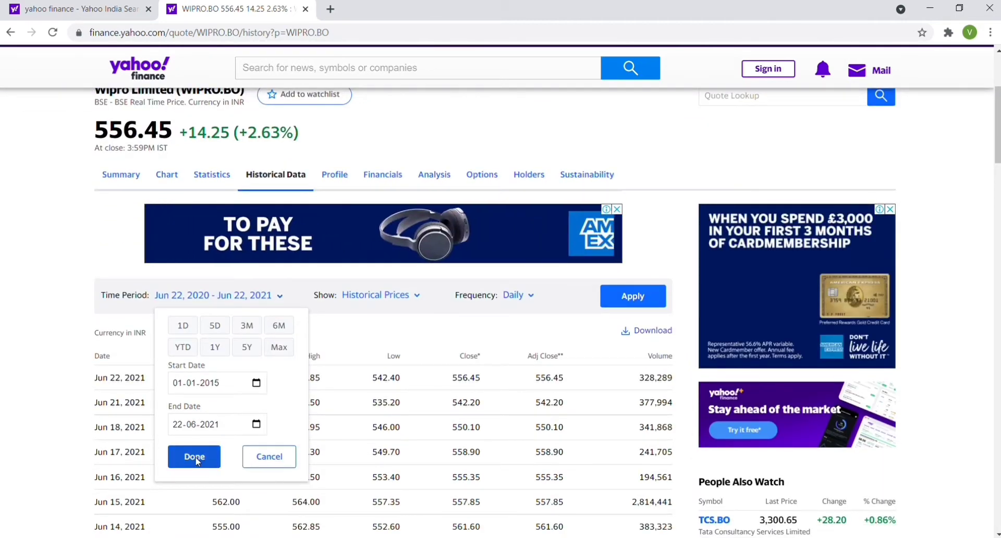
left_click(195, 458)
Apply a Monthly frequency to the Wipro historical prices and download the data
left_click(531, 296)
left_click(498, 373)
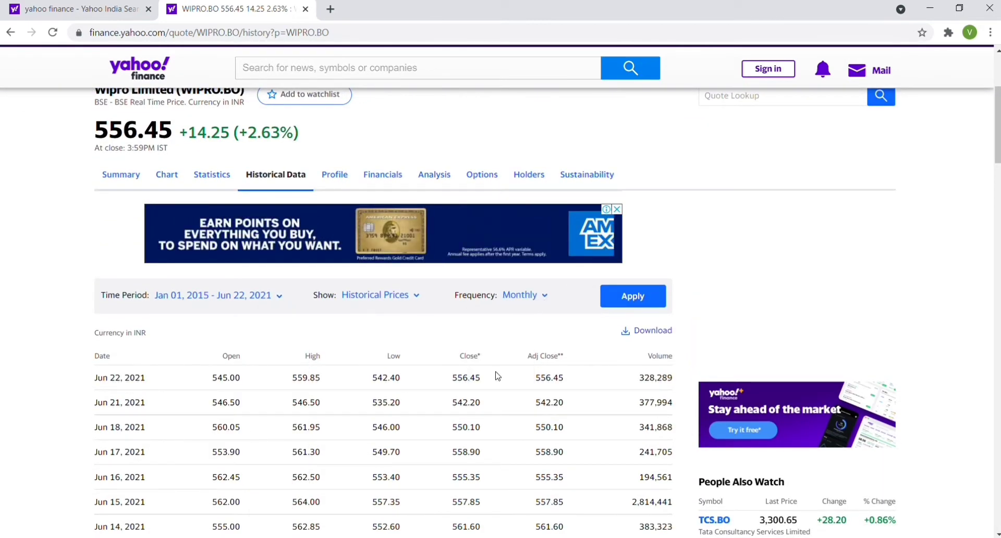
left_click(631, 306)
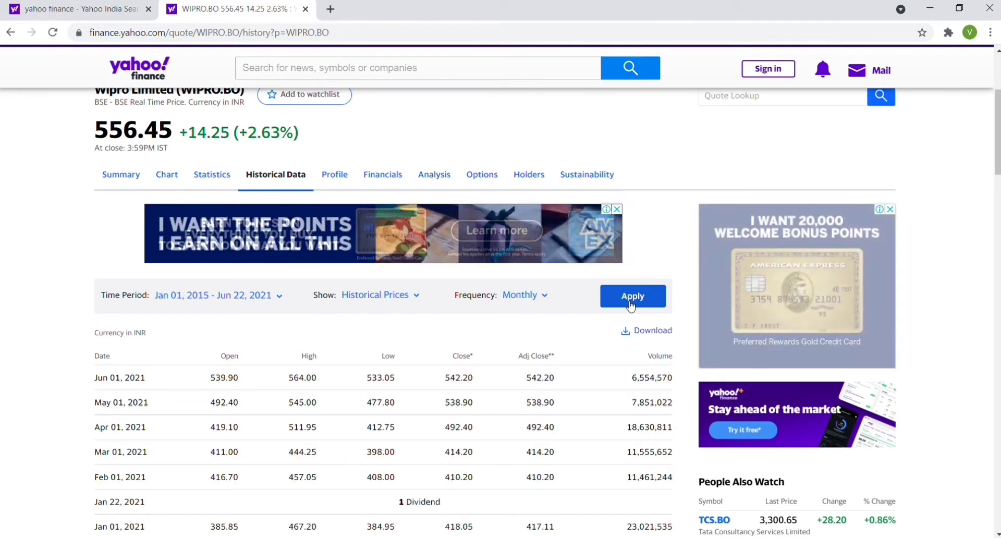
left_click(661, 334)
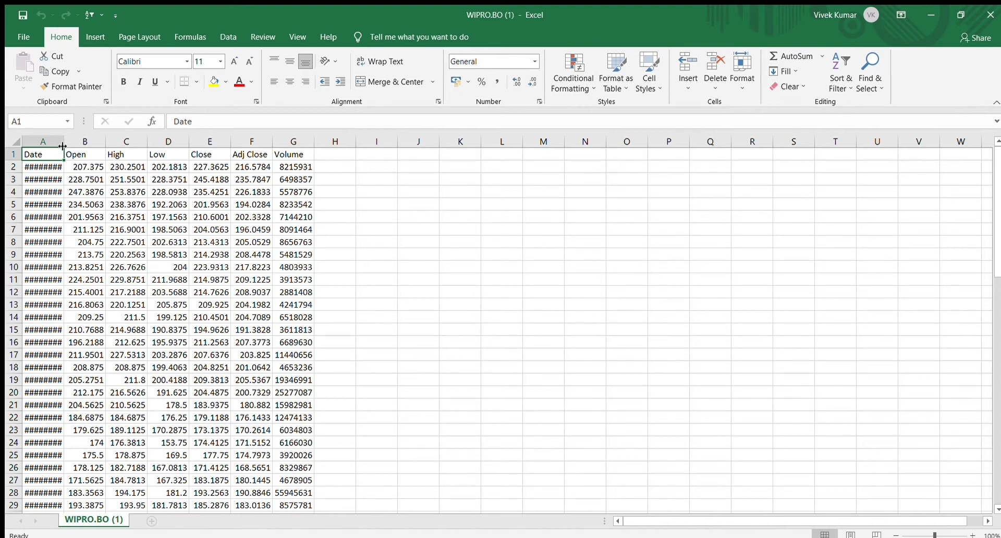
In the downloaded Wipro sheet in Excel, widen the Date column and delete the Open, High, Low, Close and Volume columns
left_click_drag(63, 141, 74, 142)
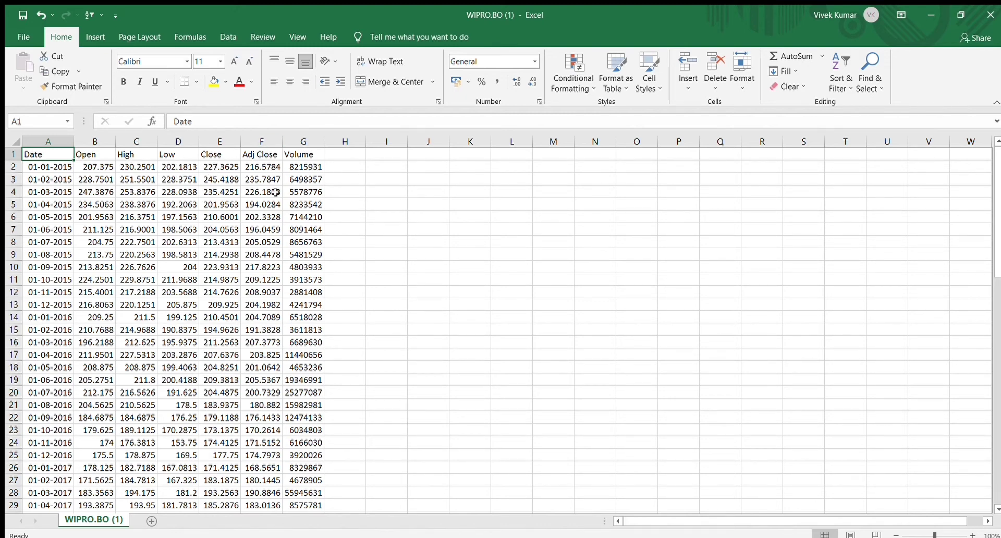
left_click(111, 141)
left_click_drag(156, 142, 215, 143)
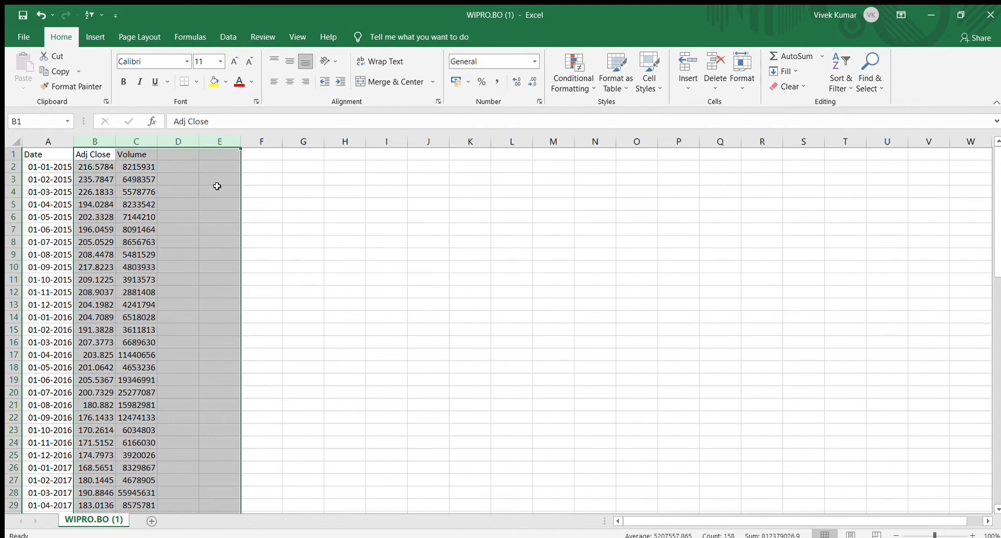
left_click(144, 142)
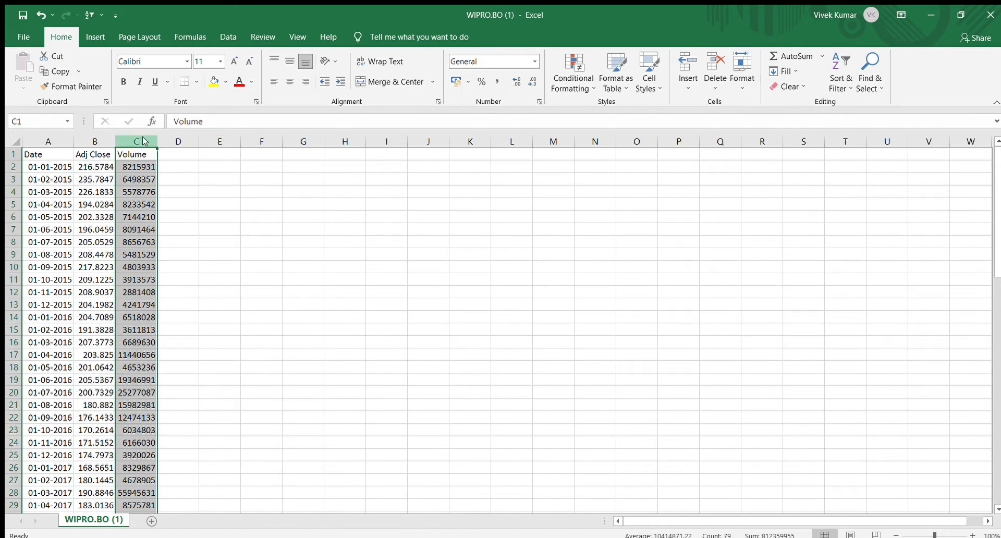
key("Delete")
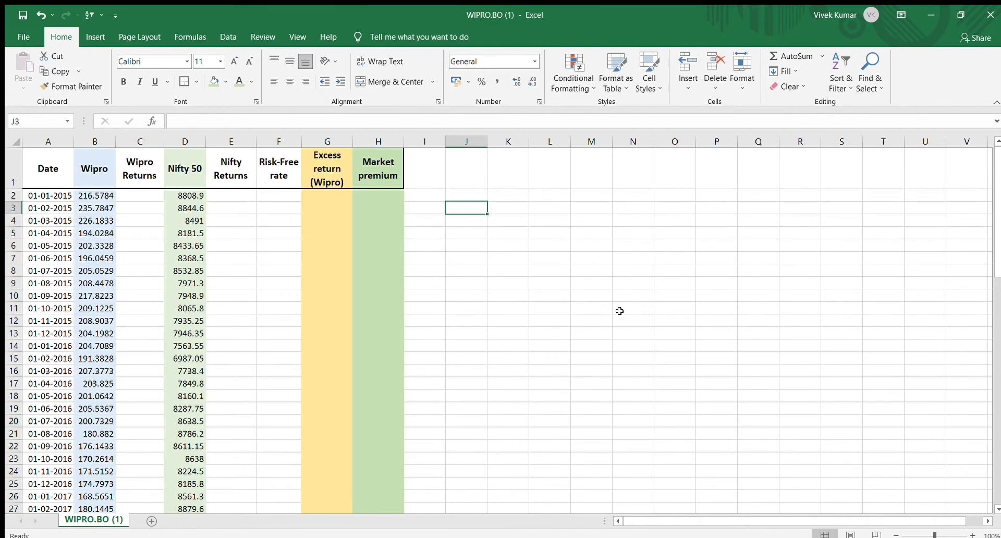
Enter a risk-free rate of 6% in F2 and fill it down the whole Risk-Free rate column
left_click(637, 269)
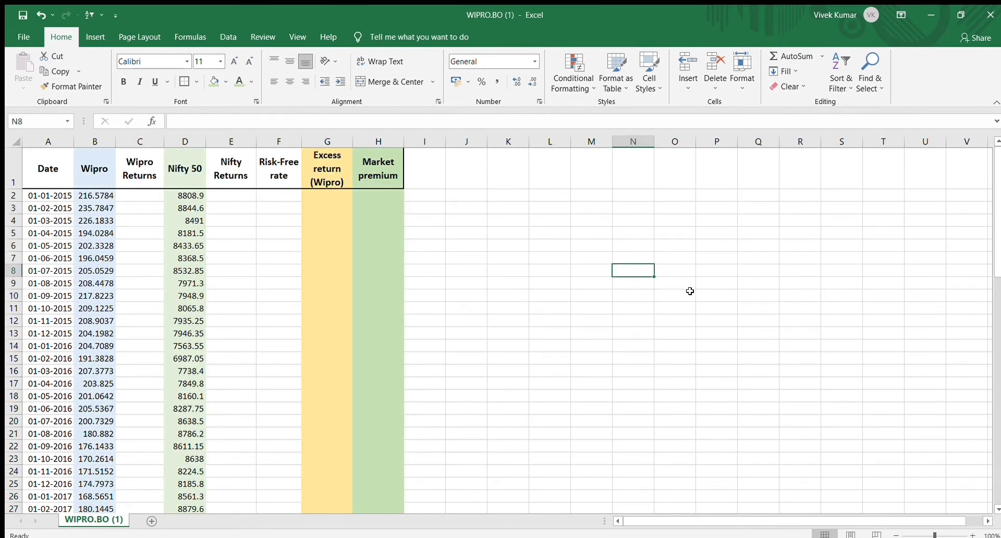
left_click(972, 536)
left_click(972, 535)
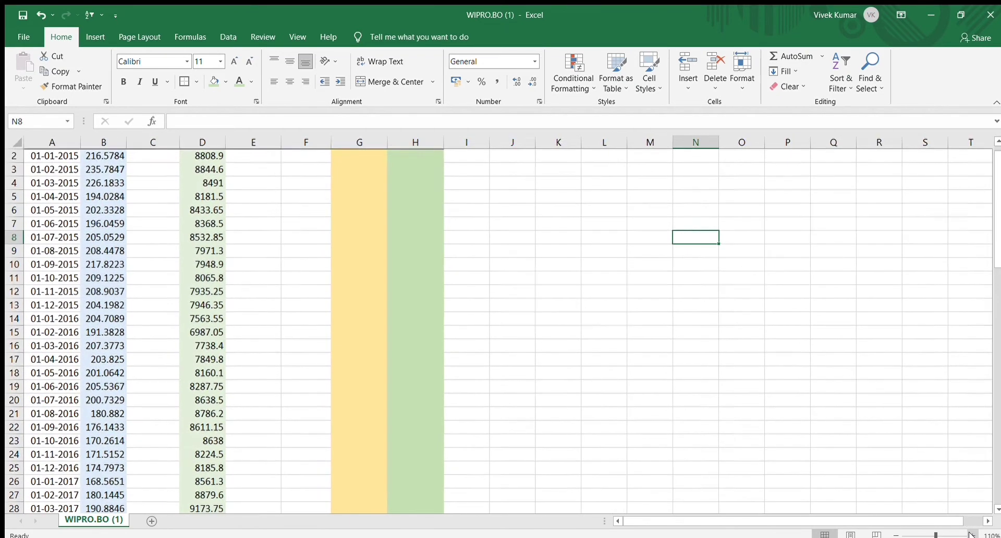
left_click(972, 535)
scroll(842, 477, "up", 1)
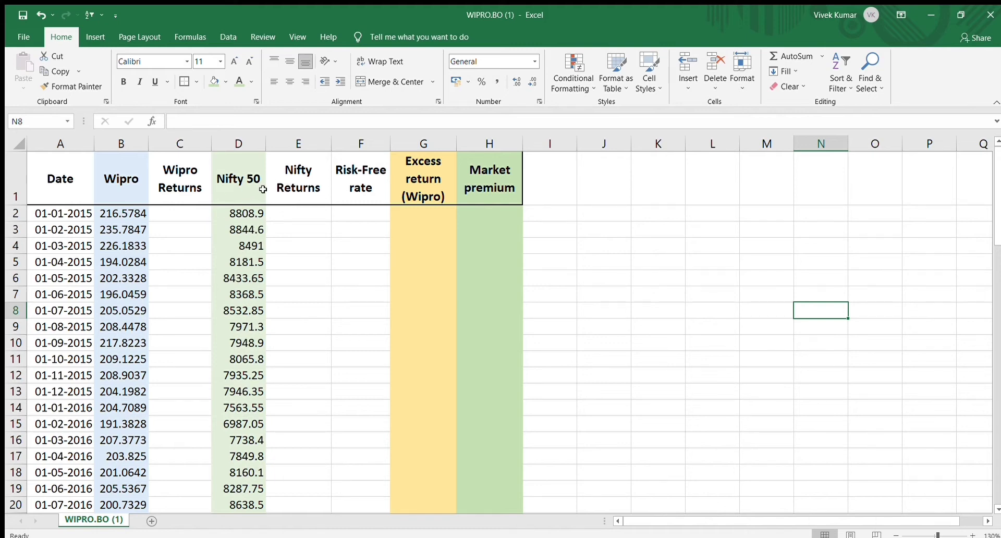
left_click(362, 216)
type("6")
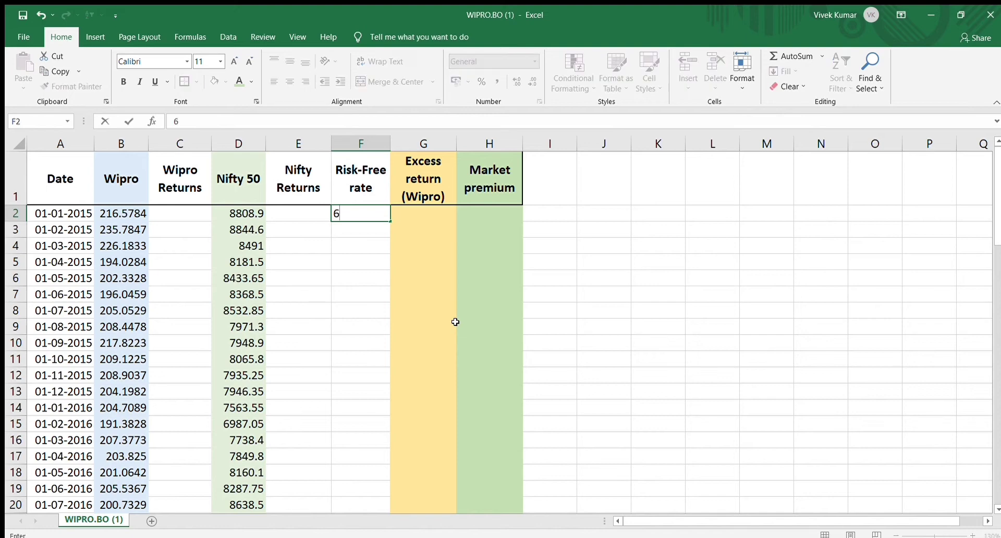
type("%")
key("Return")
left_click(377, 214)
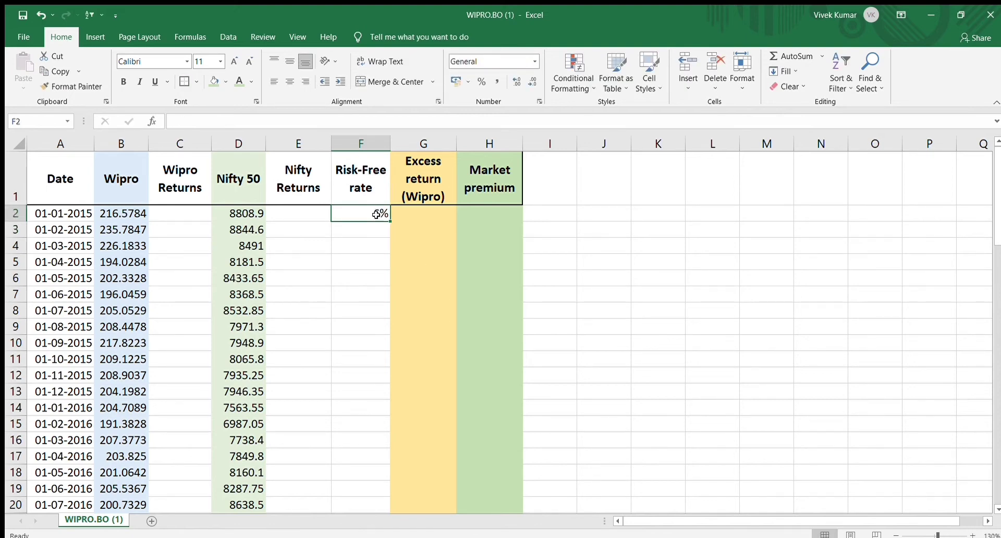
double_click(389, 220)
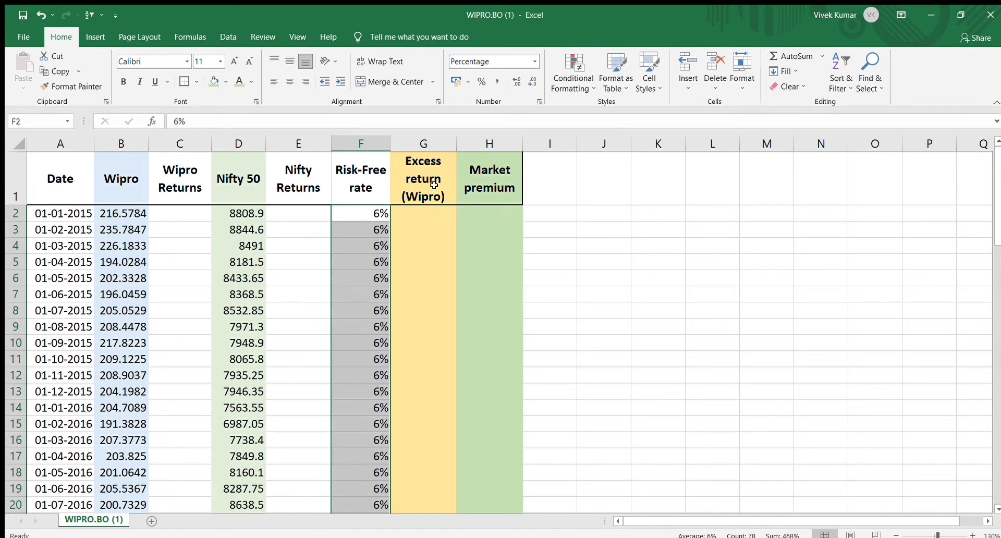
Calculate the first Wipro return in C3 with the formula =B3/B2-1 and format it as a percentage
left_click(195, 216)
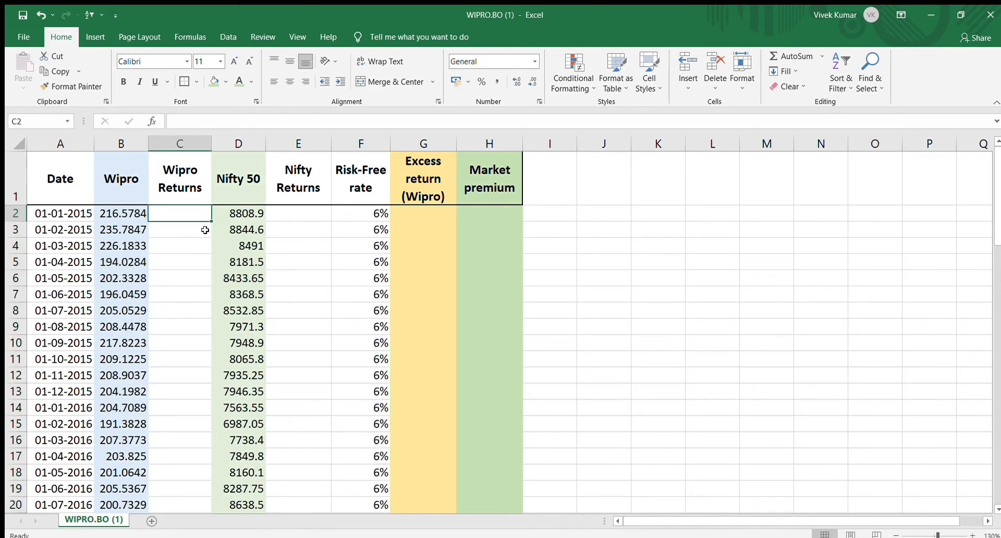
left_click(175, 230)
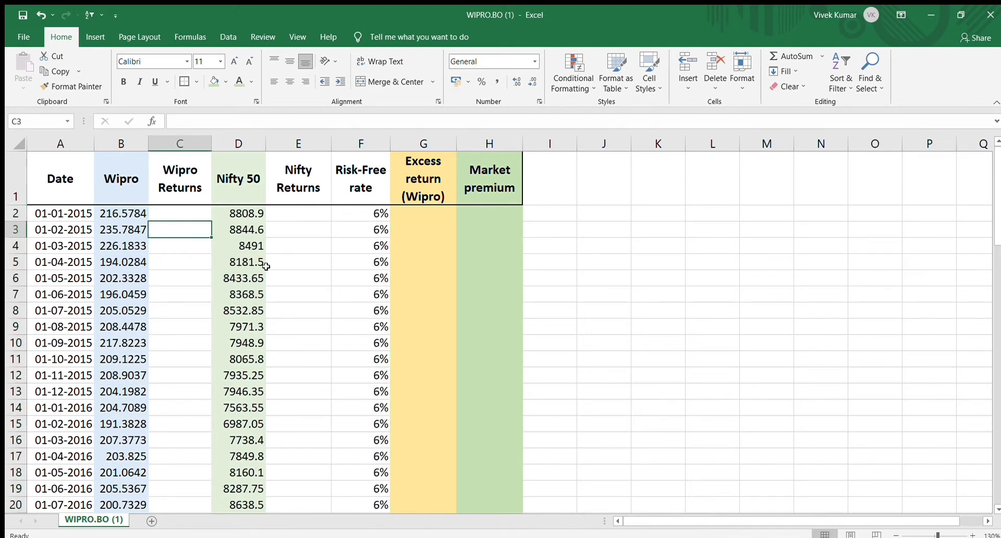
type("=")
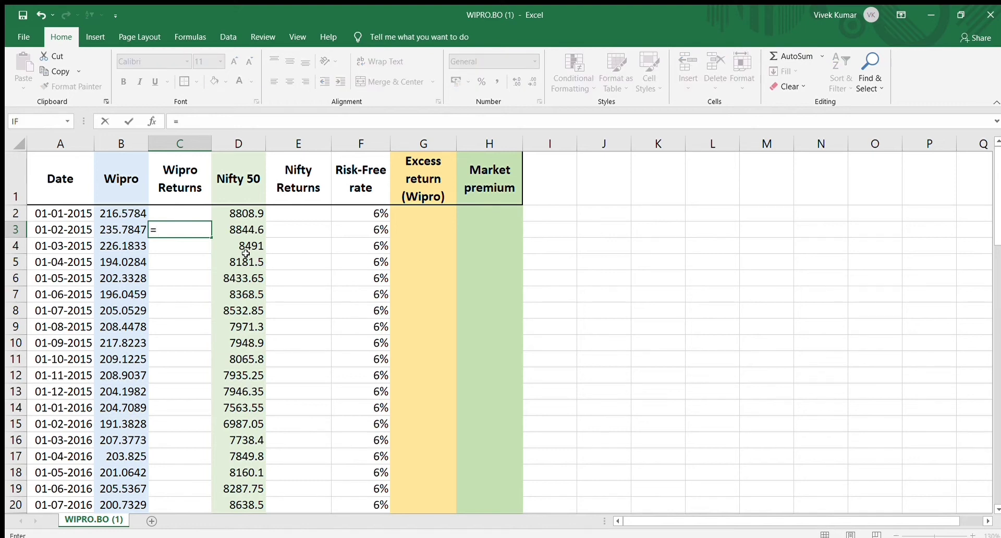
left_click(128, 231)
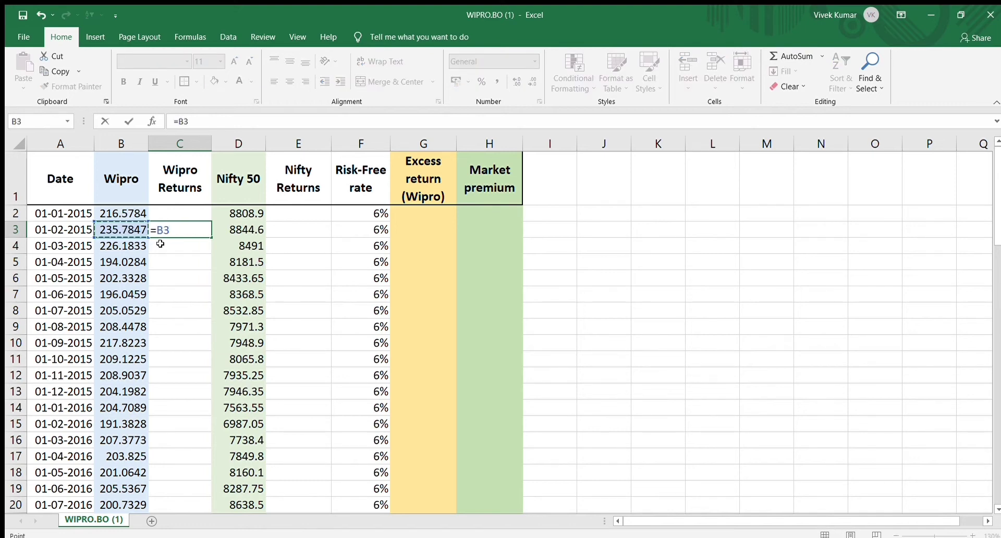
type("/")
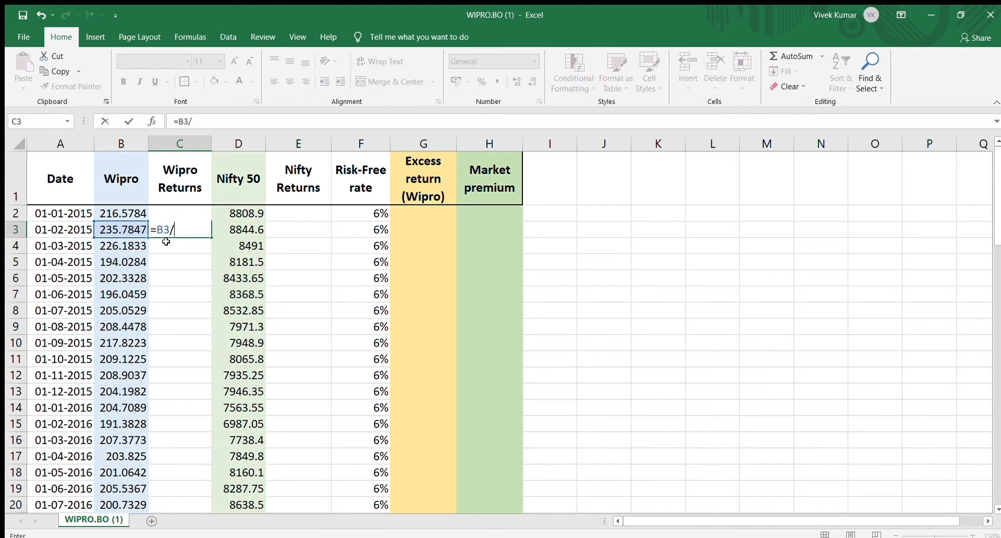
left_click(125, 213)
type("-1")
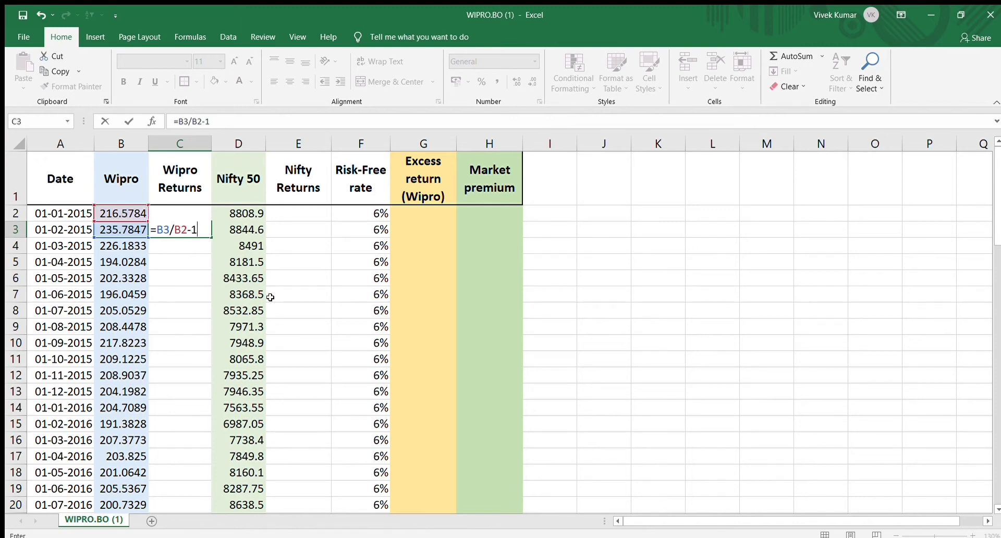
key("Return")
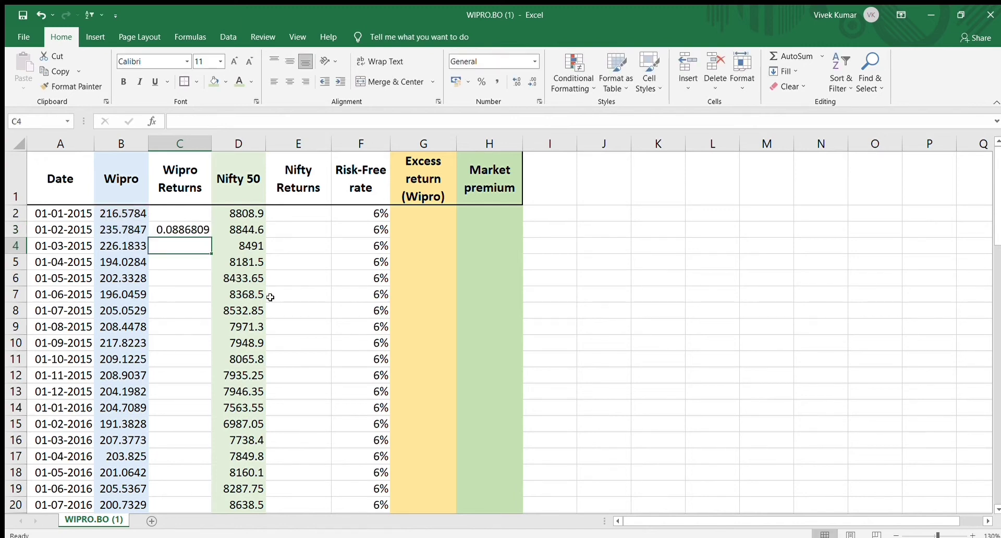
left_click(193, 227)
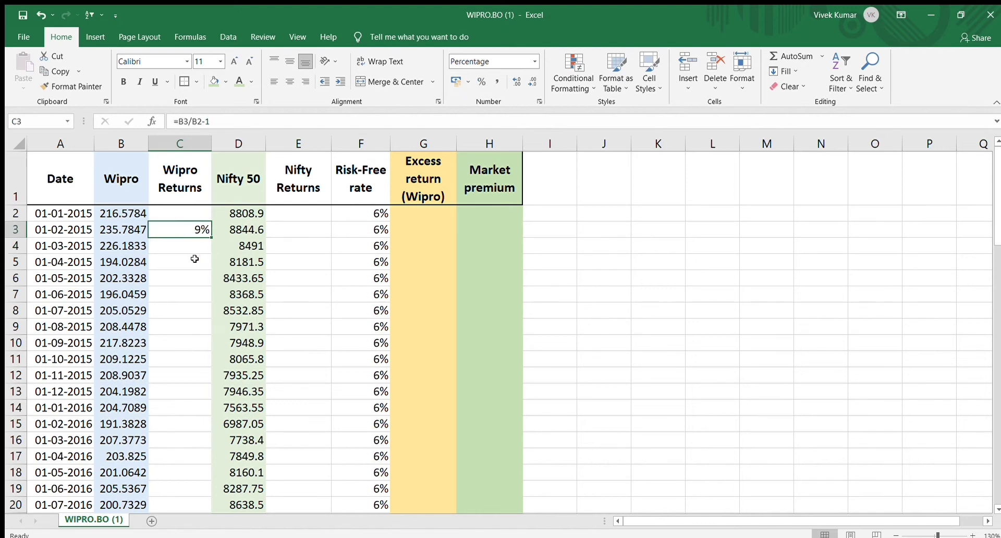
Show the first Wipro return in C3 with two decimals and fill its formula down the whole Wipro Returns column
left_click(515, 82)
left_click(515, 82)
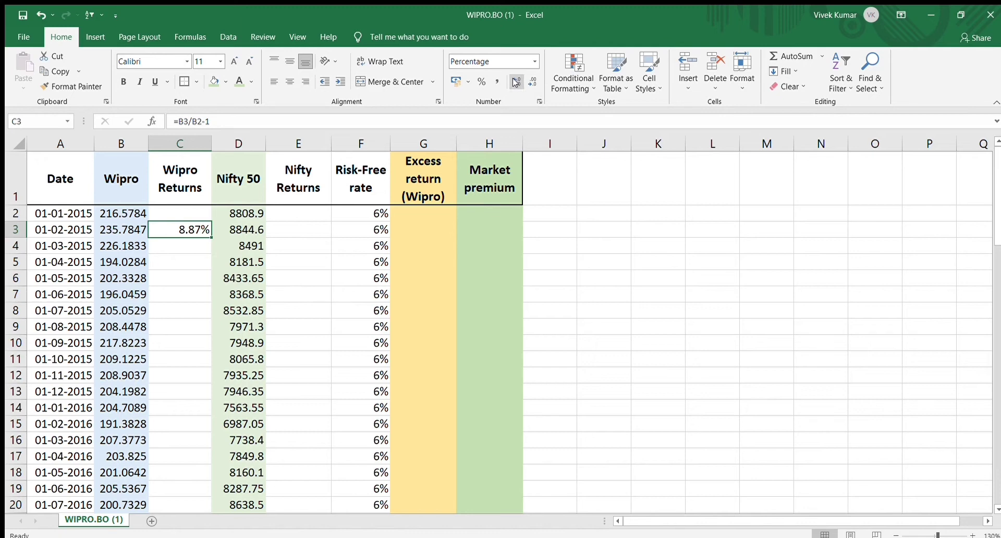
double_click(212, 237)
scroll(204, 250, "down", 3)
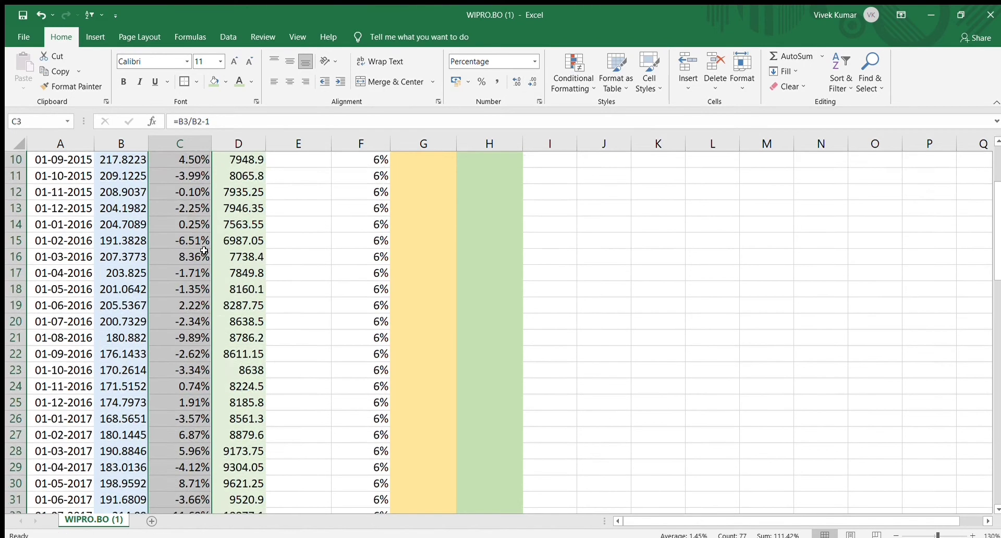
scroll(204, 251, "down", 5)
scroll(204, 251, "up", 8)
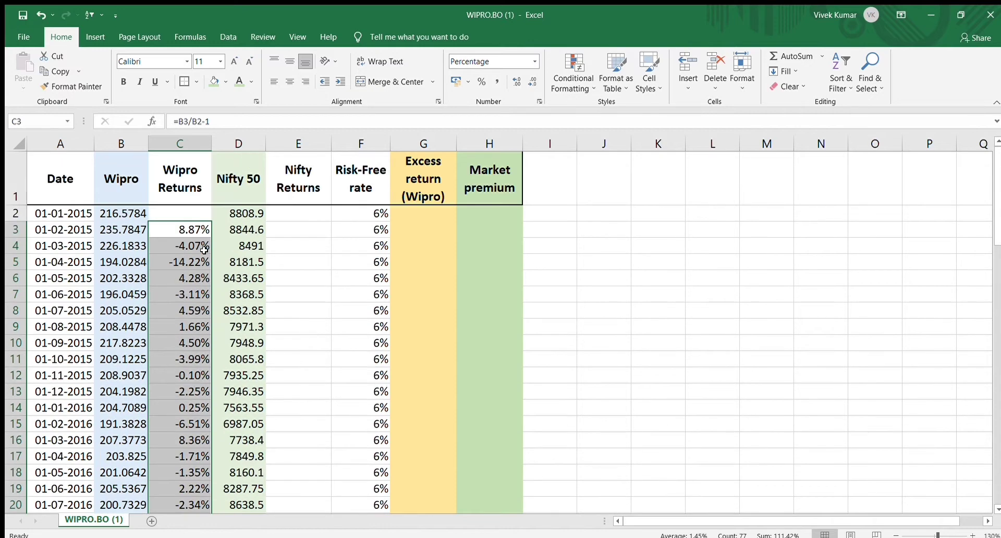
Calculate the first Nifty return in E3 with the formula =D3/D2-1
left_click(293, 229)
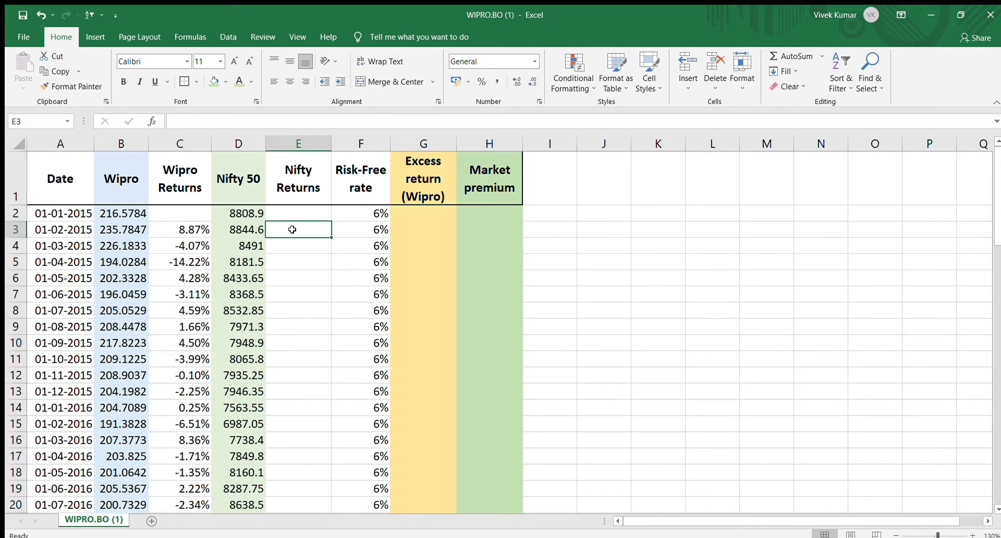
type("=")
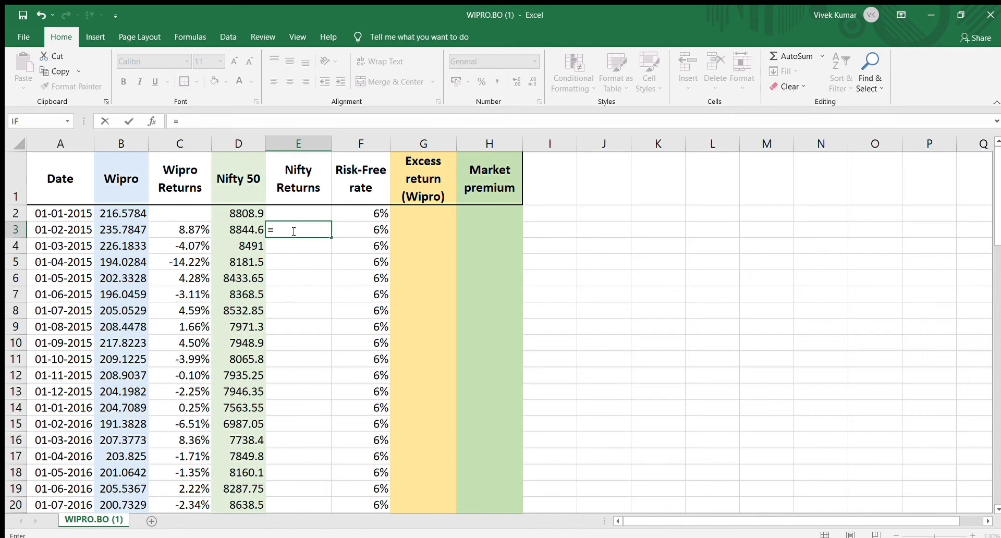
left_click(244, 229)
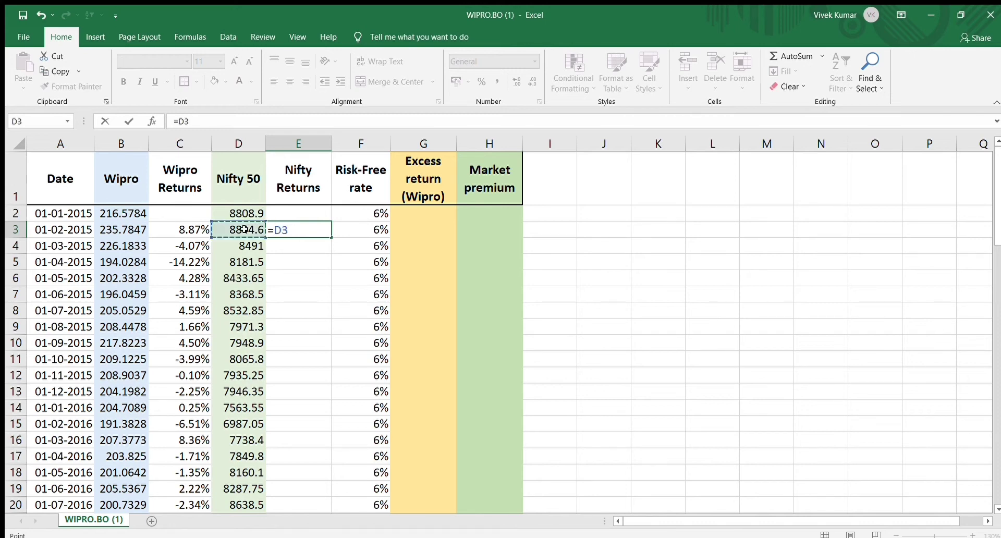
type("/")
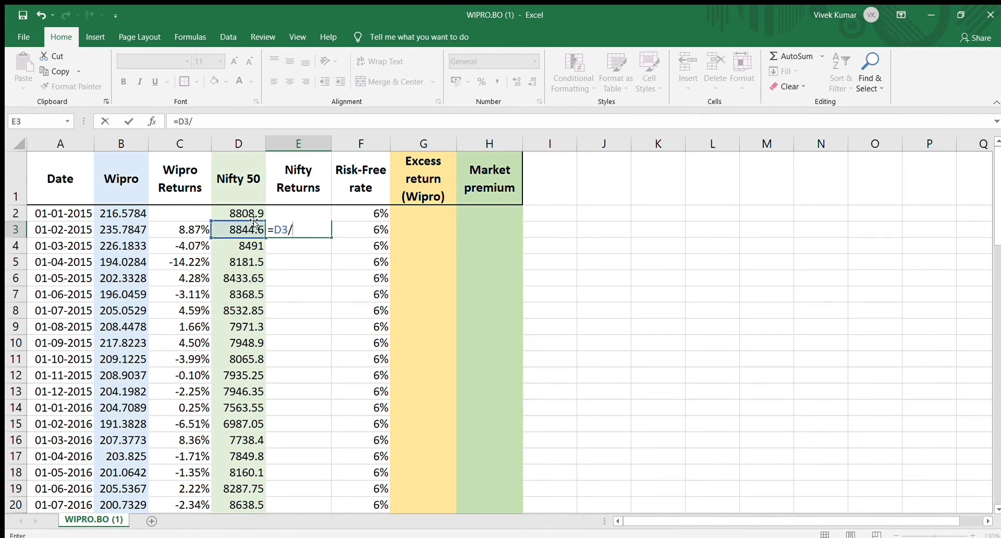
left_click(252, 214)
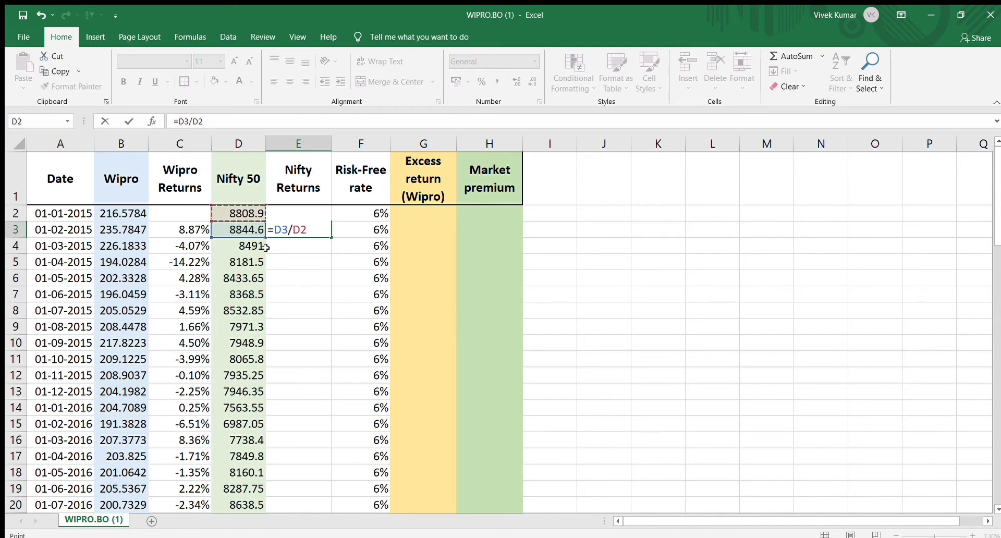
type("-1")
key("Return")
Format the Nifty return in E3 as a percentage with two decimals and fill it down the Nifty Returns column
left_click(320, 231)
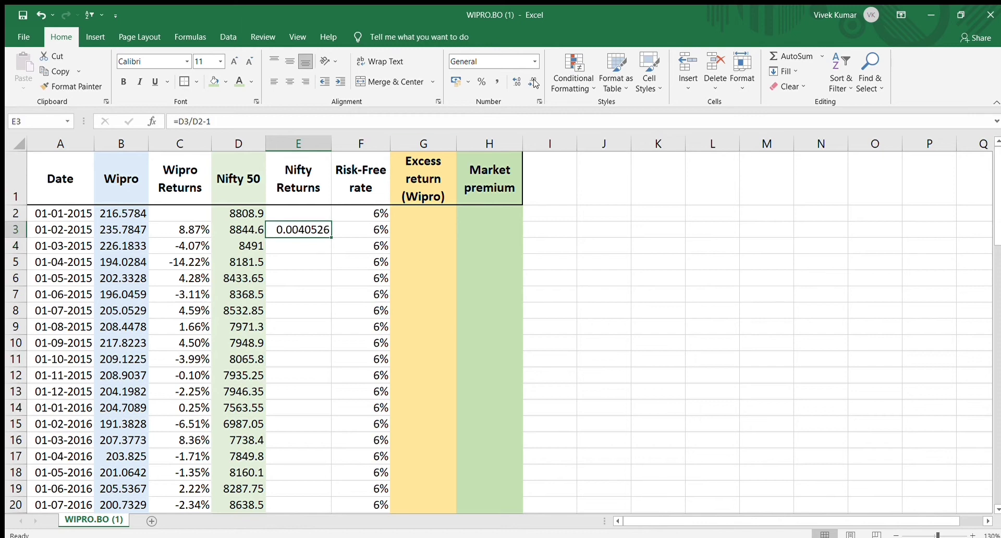
left_click(481, 82)
left_click(515, 82)
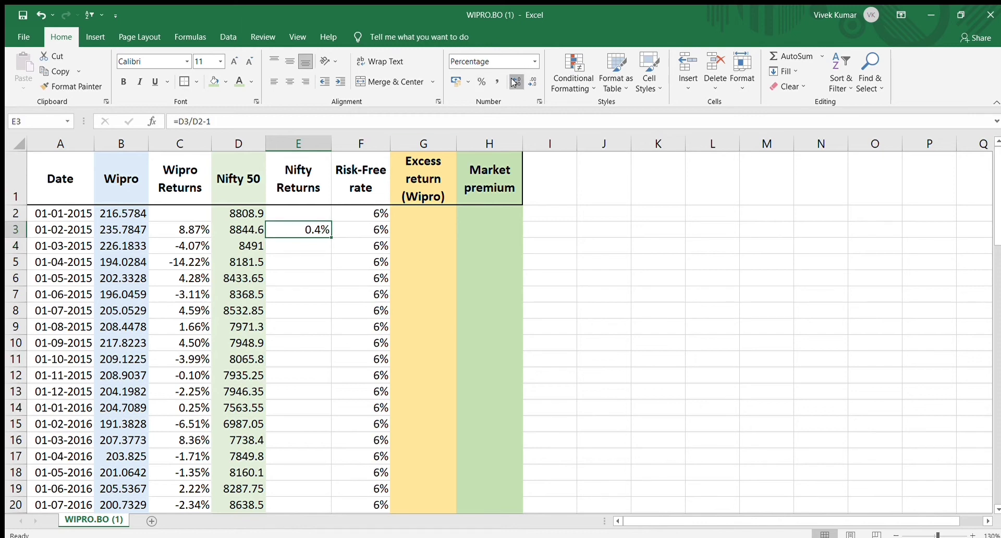
left_click(515, 82)
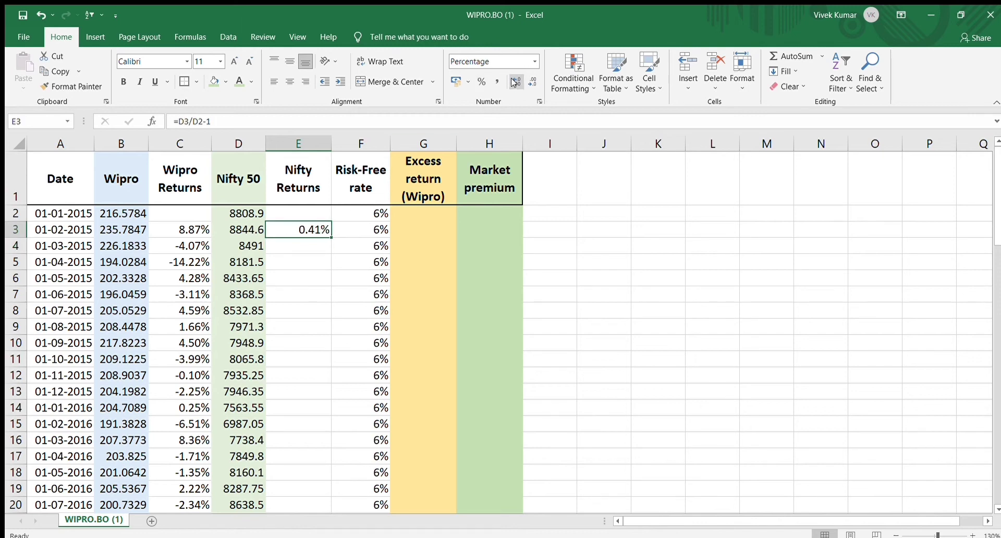
double_click(330, 238)
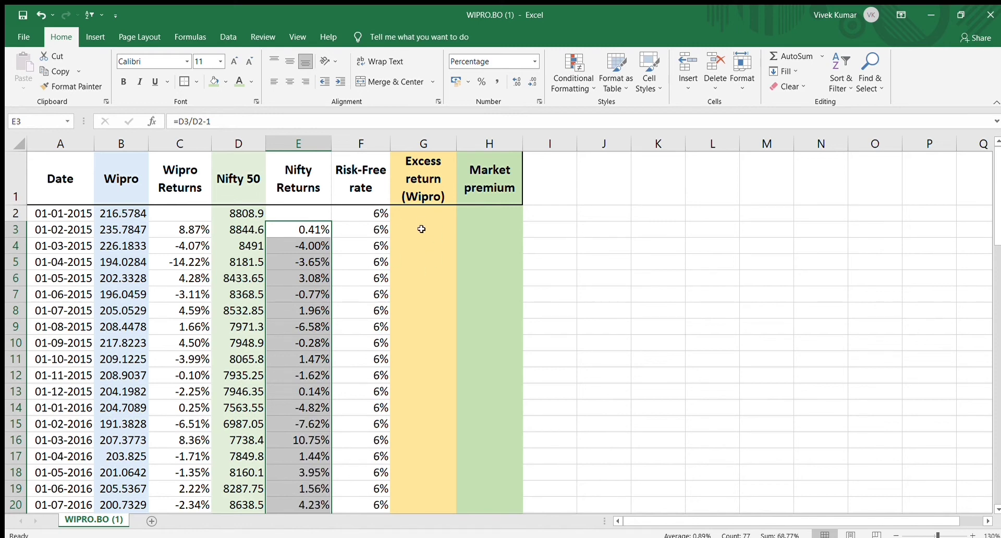
Calculate Wipro's excess return in G3 with the formula =C3-F3 and fill it down the Excess return column
left_click(422, 229)
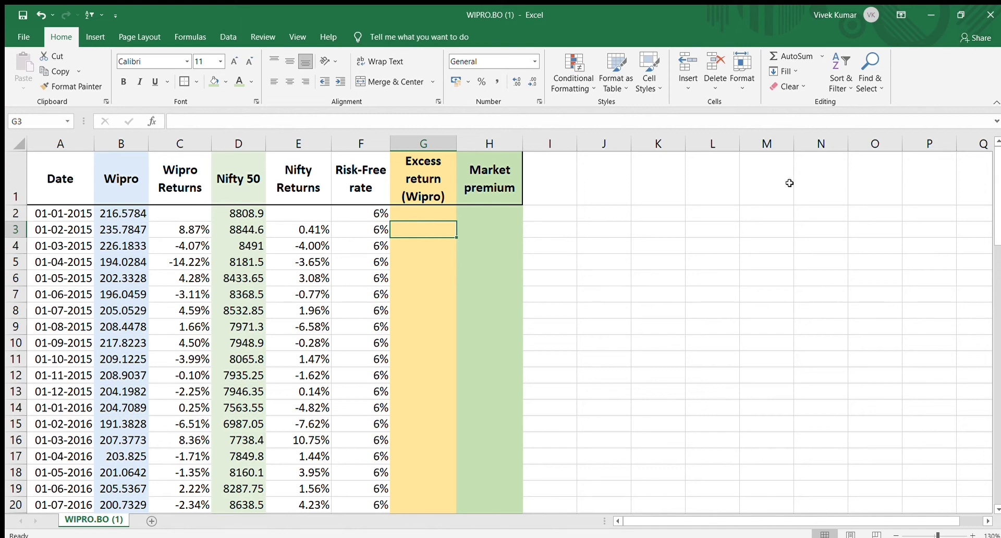
type("=")
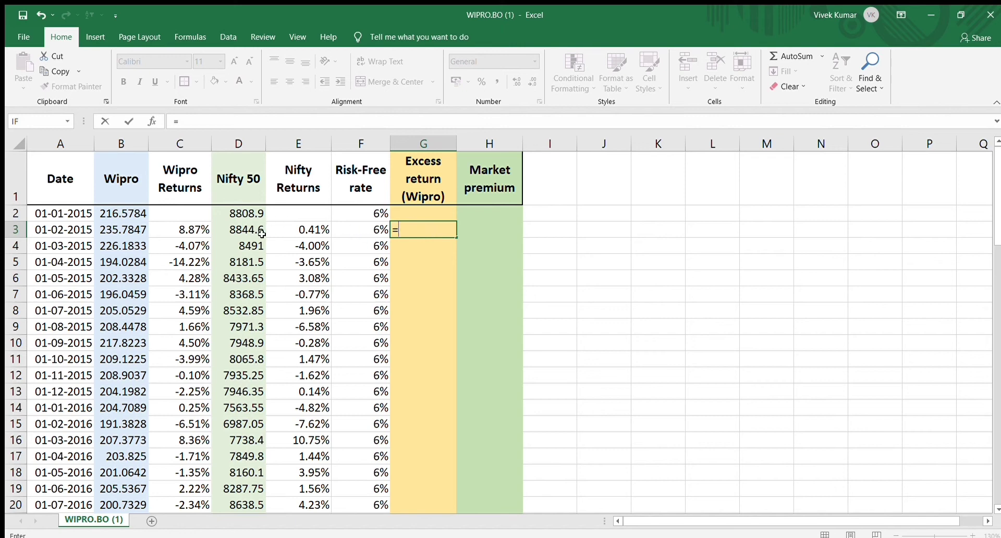
left_click(188, 230)
type("-")
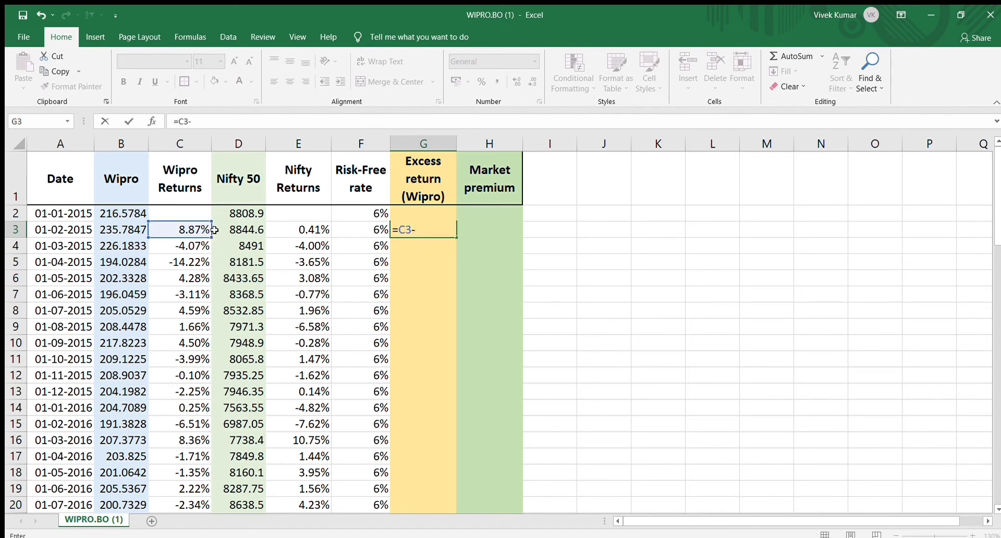
left_click(370, 234)
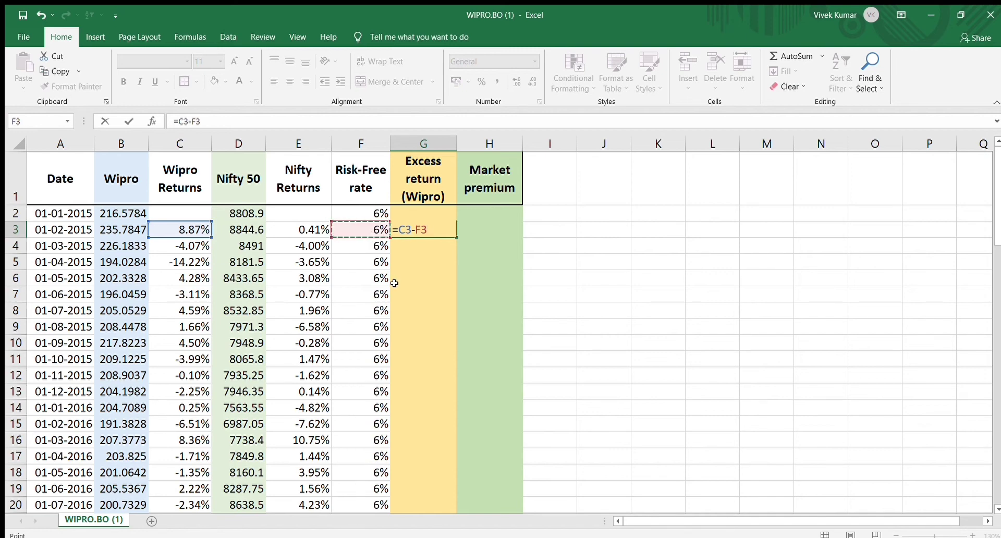
key("Return")
left_click(434, 228)
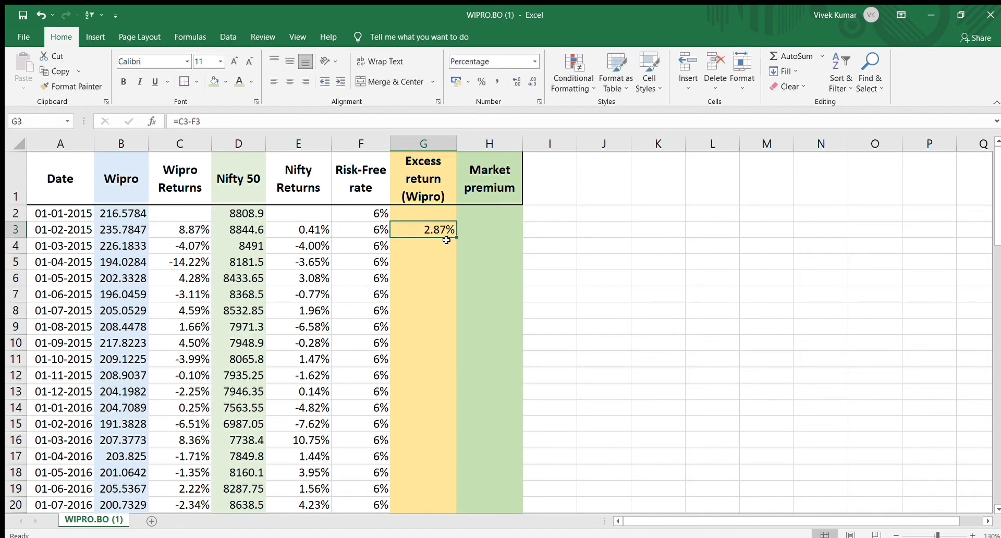
double_click(456, 235)
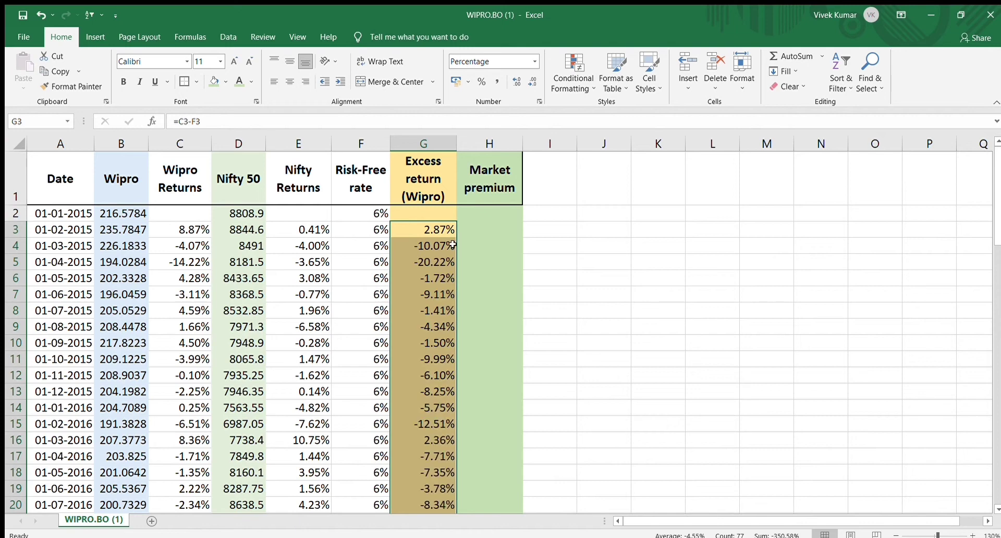
Calculate the market premium in H3 with the formula =E3-F3 and fill it down the Market premium column
left_click(498, 229)
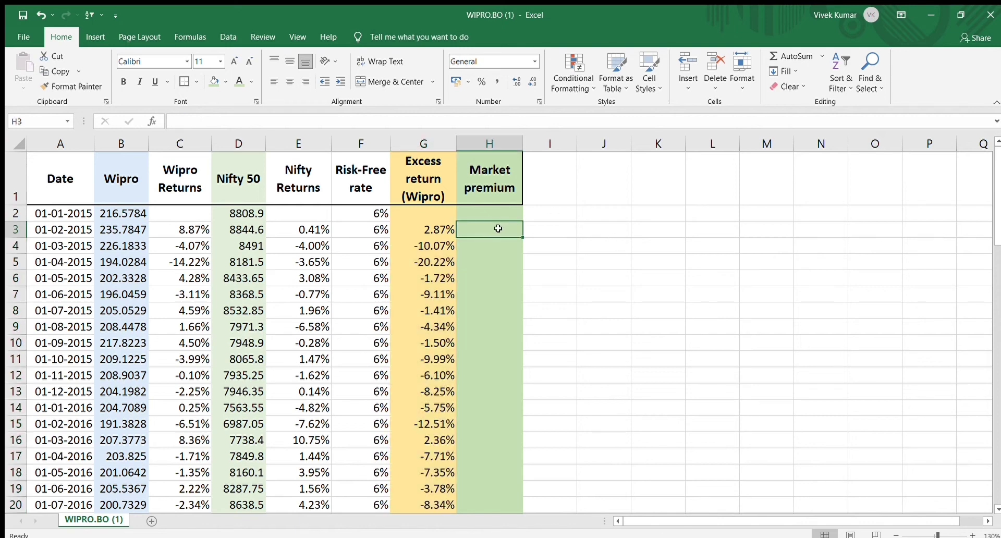
type("=")
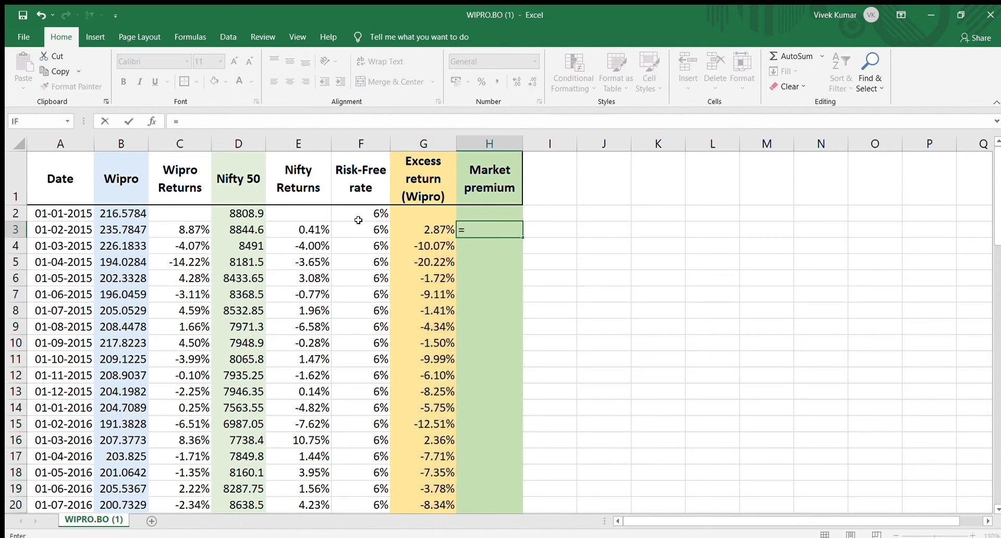
left_click(303, 231)
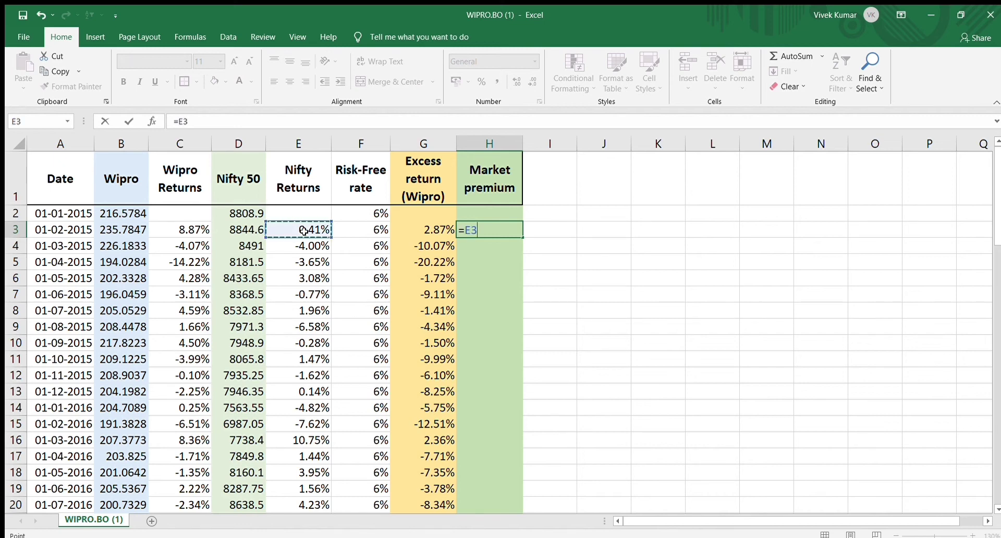
type("-")
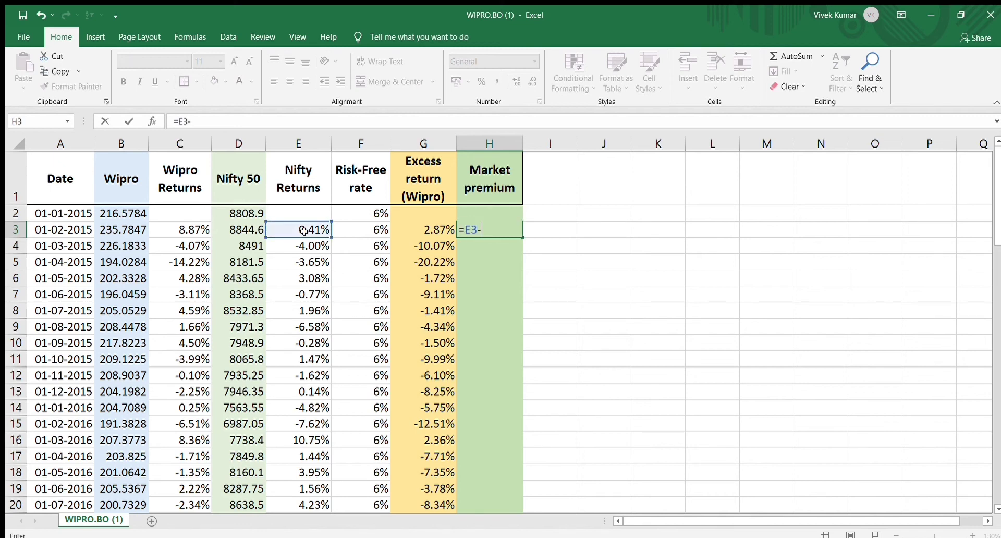
left_click(360, 230)
key("Return")
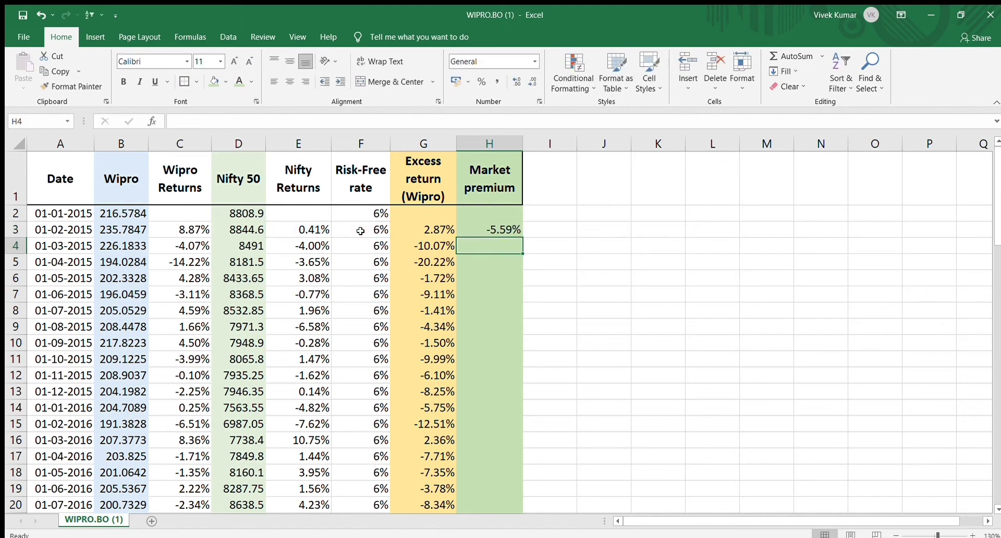
left_click(512, 232)
double_click(521, 237)
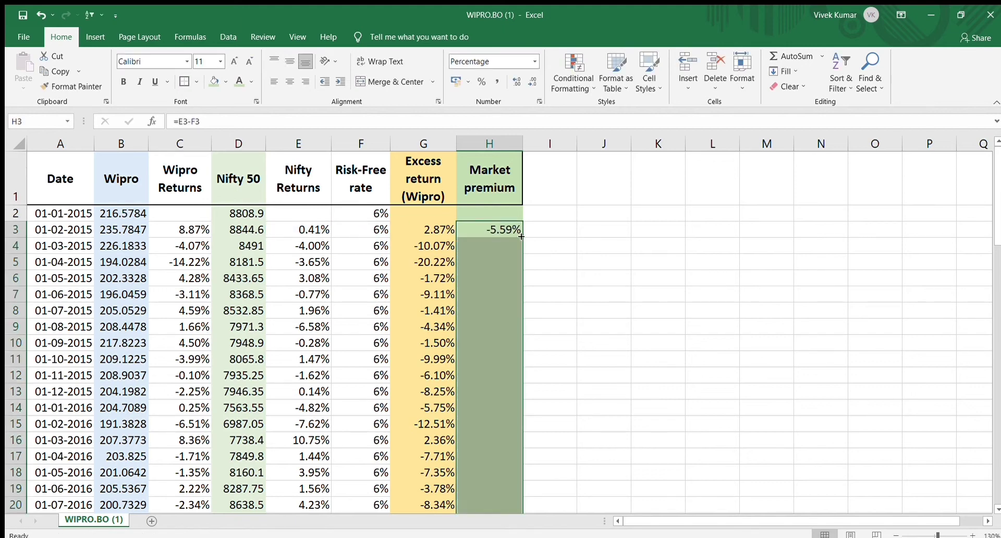
left_click(589, 290)
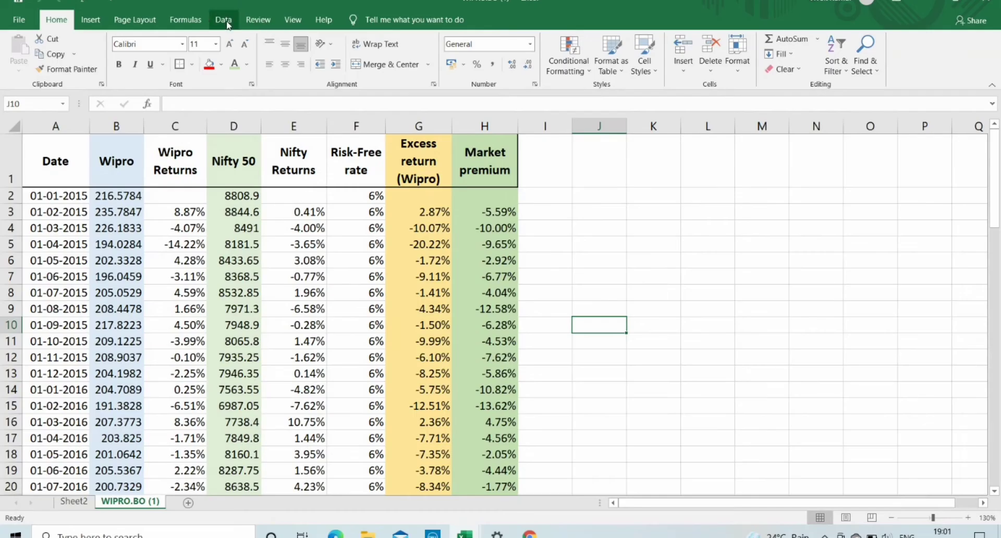
Start a Regression from the Data Analysis tools and set its Y range to the Wipro excess returns, $G$3:$G$79
left_click(227, 36)
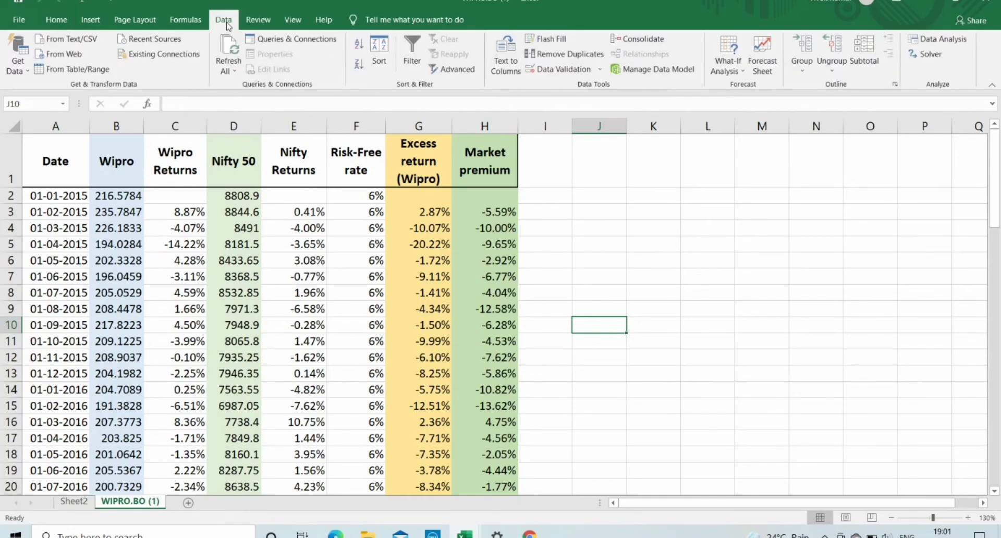
left_click(945, 41)
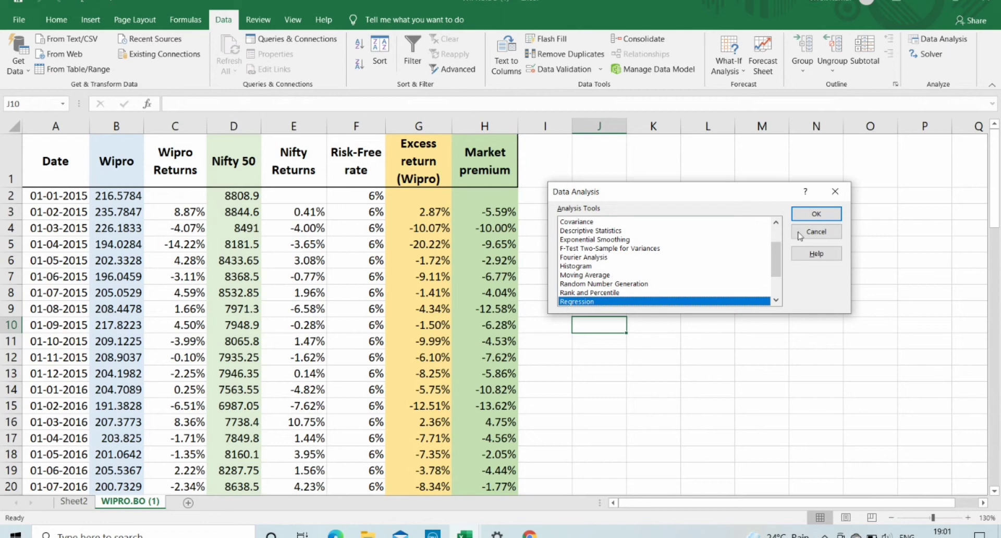
left_click(817, 214)
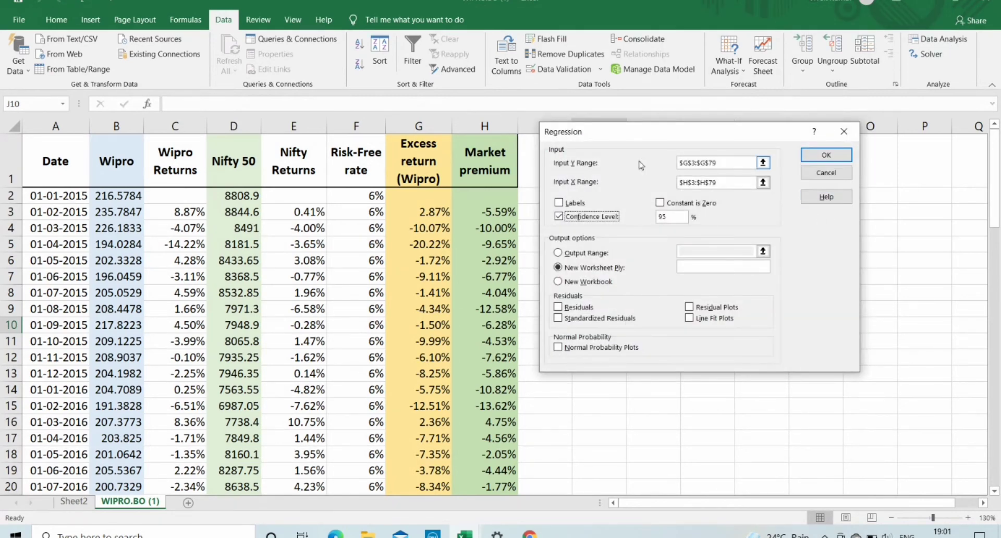
left_click(762, 163)
key("BackSpace")
scroll(759, 214, "up", 1)
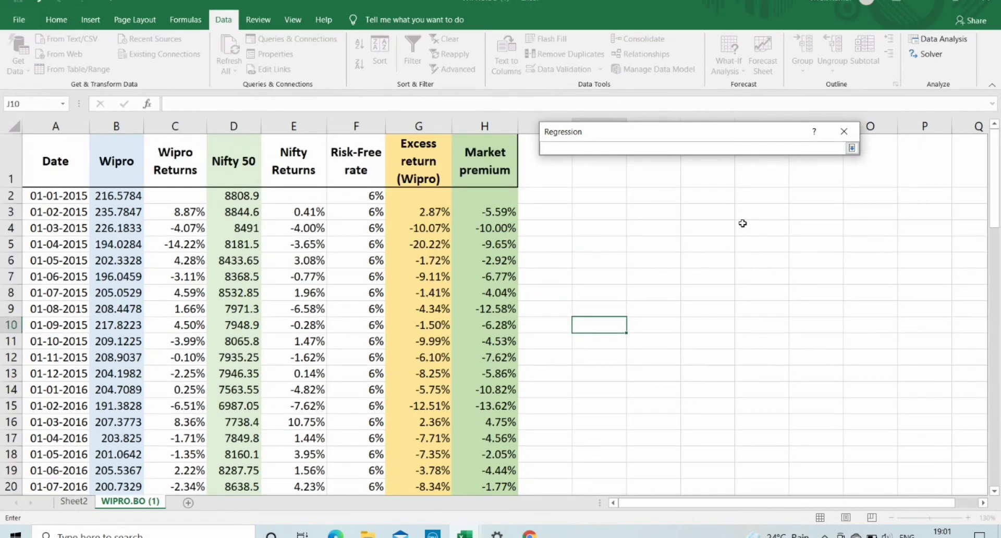
left_click_drag(433, 215, 436, 466)
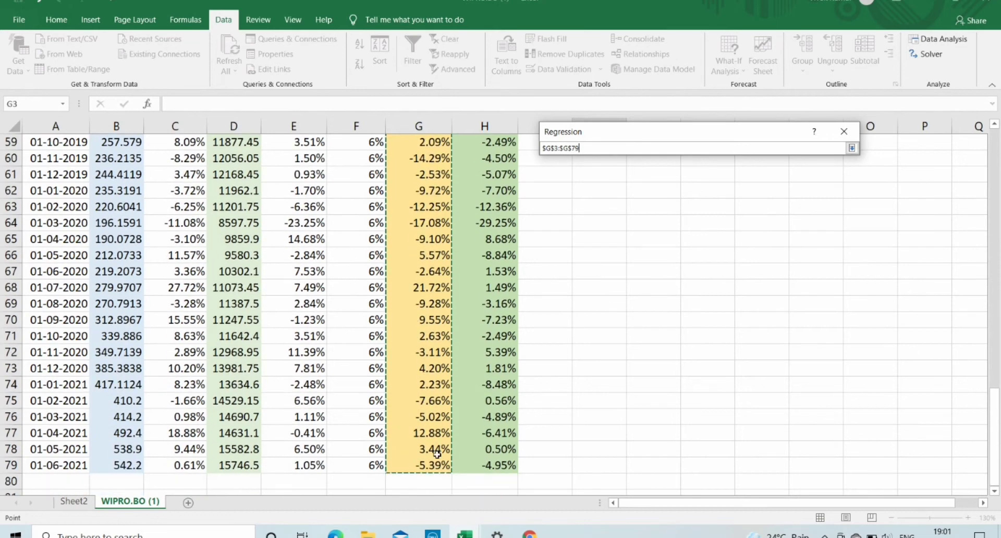
left_click(852, 148)
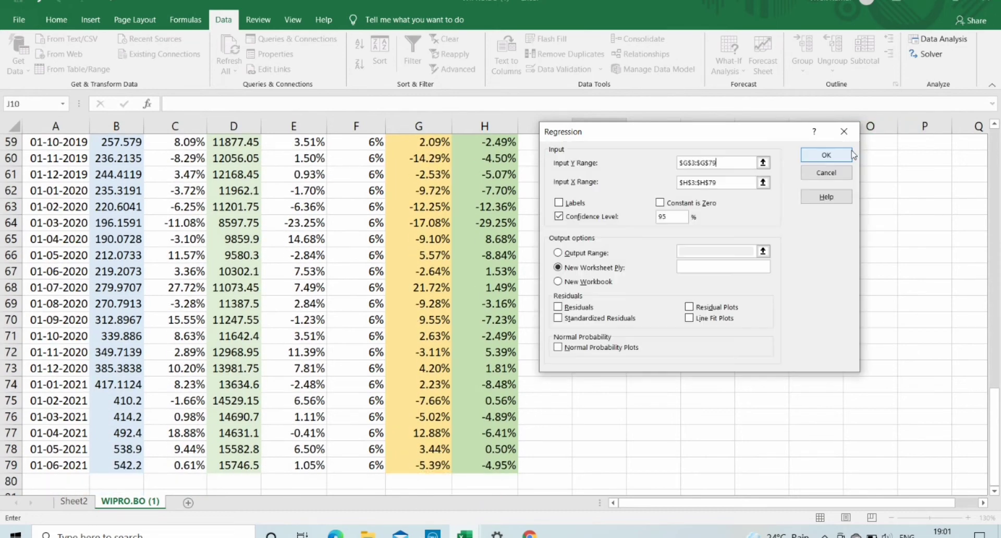
Set the regression's X range to the market premium values, $H$3:$H$79
left_click(763, 182)
key("BackSpace")
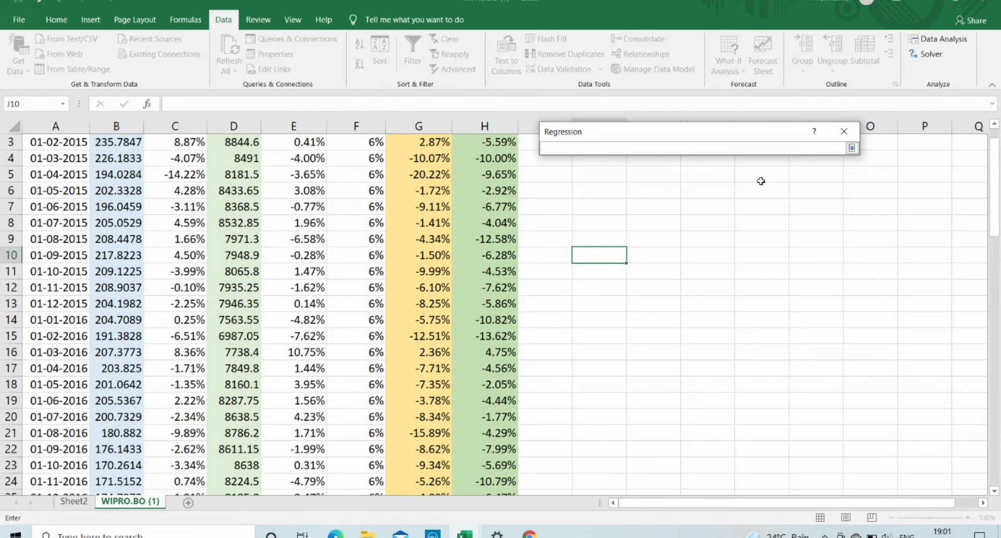
scroll(762, 181, "up", 1)
left_click_drag(508, 212, 501, 326)
key("ctrl+shift+Down")
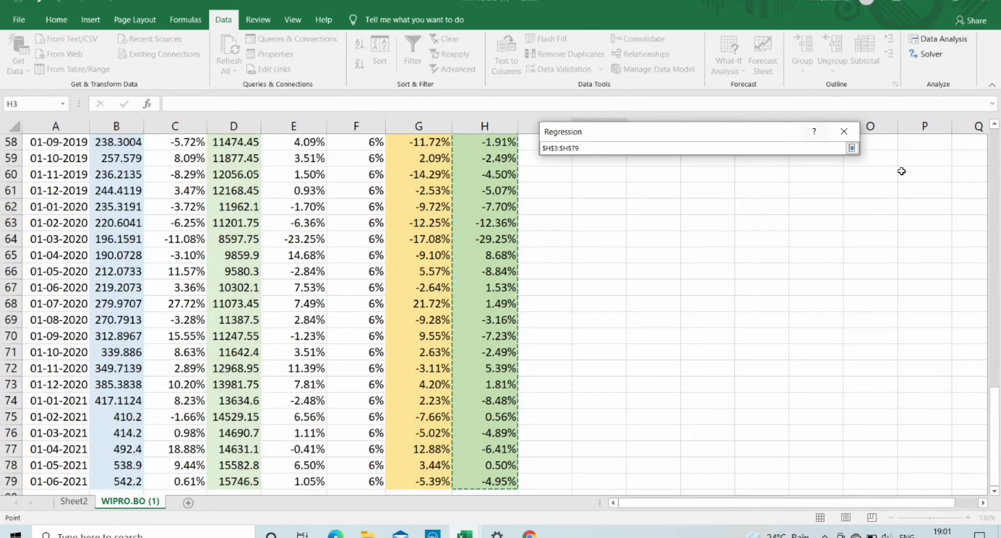
left_click(852, 148)
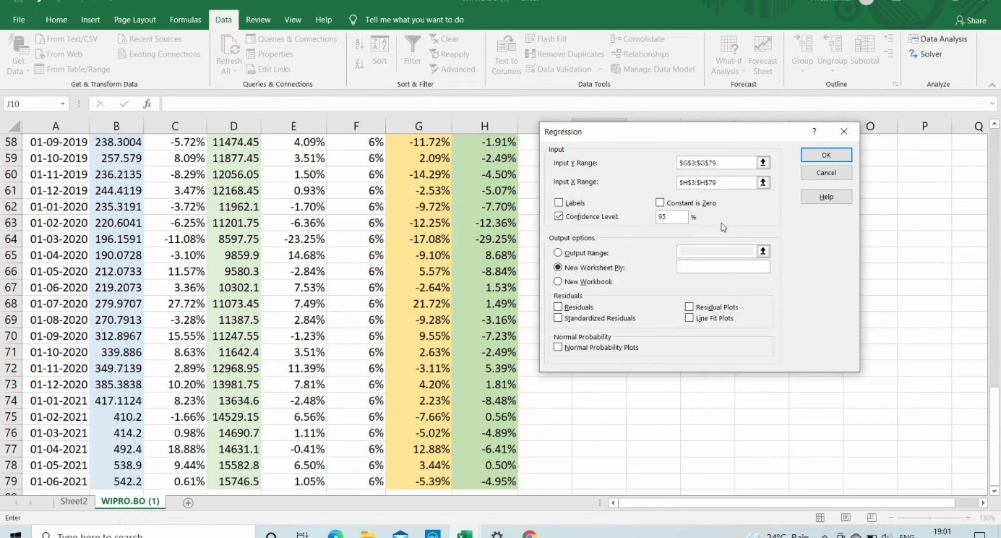
scroll(725, 230, "down", 1)
scroll(723, 235, "up", 5)
scroll(723, 234, "up", 15)
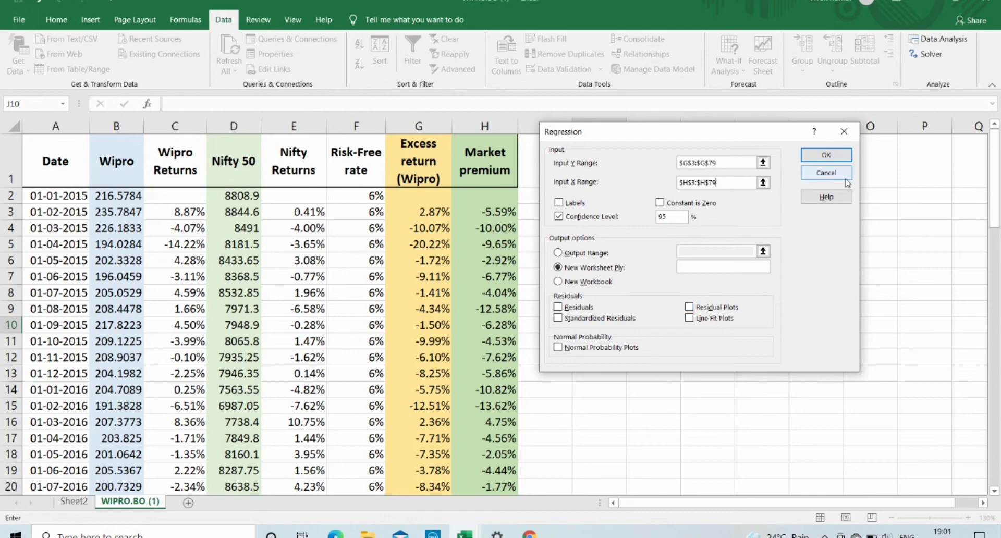
Run the regression with its output on a new worksheet and widen columns A and B of the summary output
left_click(830, 155)
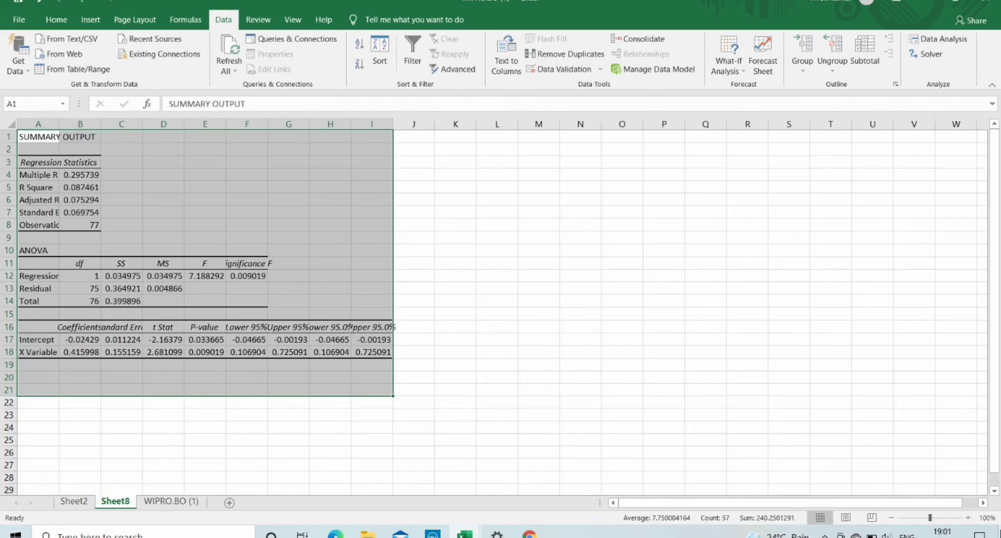
left_click(968, 518)
left_click(969, 517)
left_click(968, 518)
left_click(968, 518)
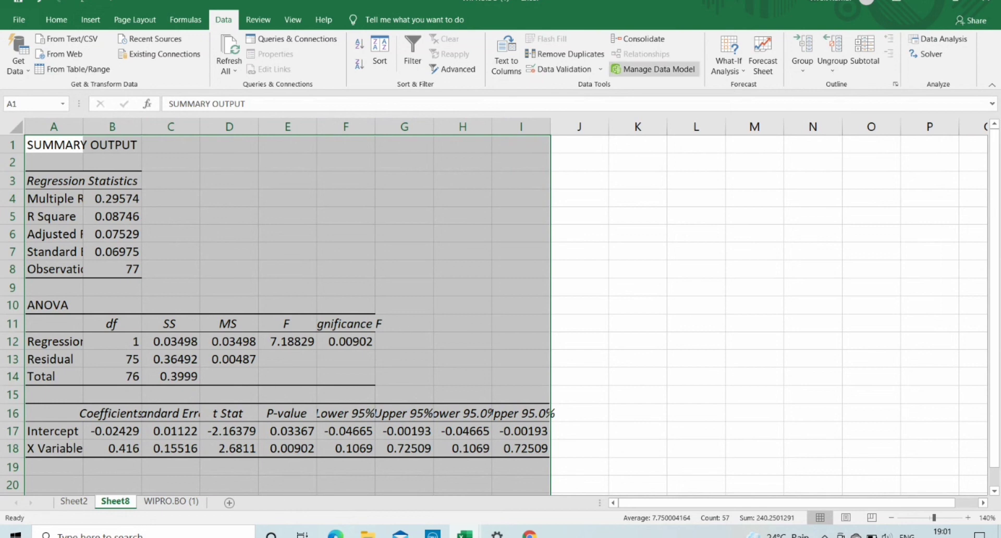
left_click_drag(83, 127, 98, 128)
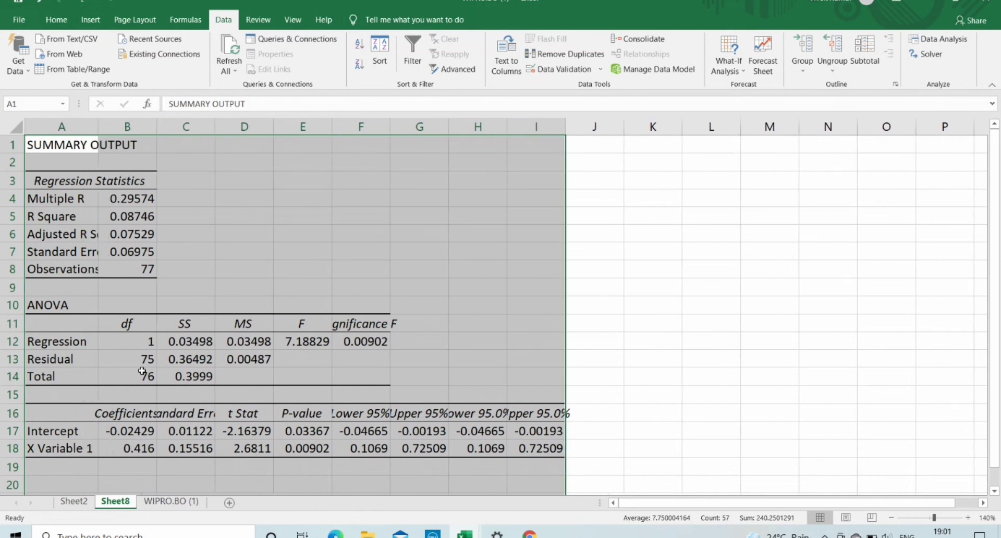
left_click_drag(156, 126, 175, 127)
Highlight the X Variable 1 coefficient in B18 with a yellow fill
left_click(141, 451)
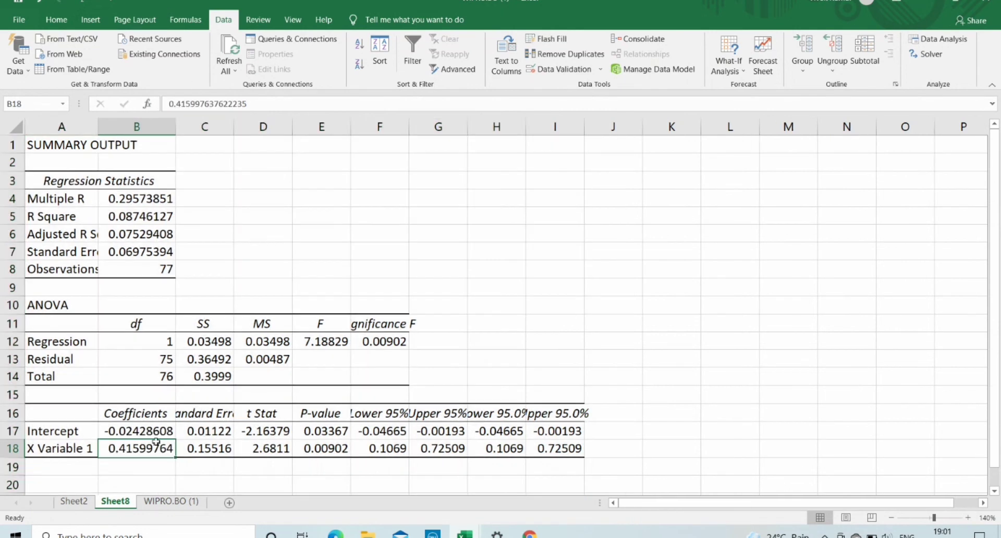
left_click(892, 518)
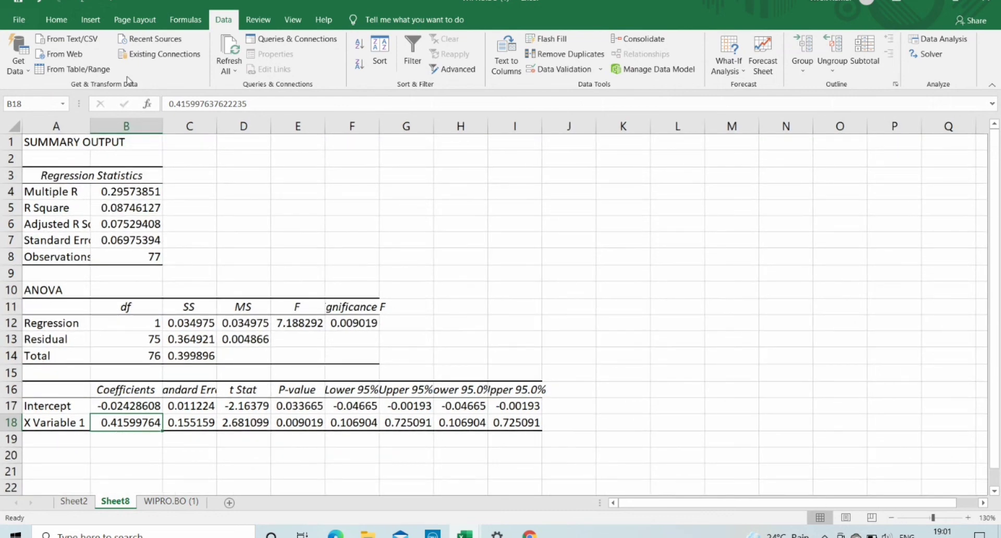
left_click(56, 19)
left_click(222, 65)
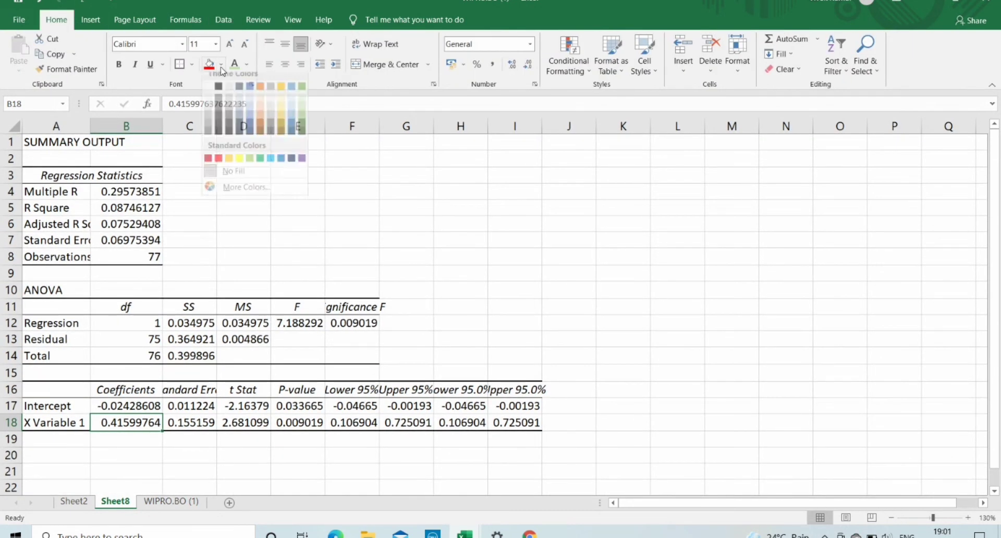
left_click(242, 166)
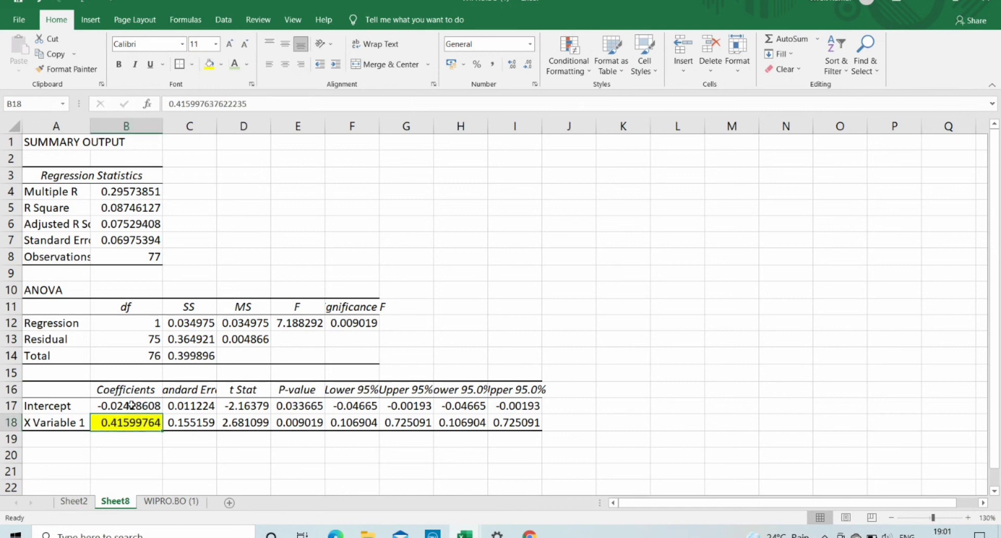
Highlight the Intercept coefficient in B17 with a light green fill
left_click(130, 405)
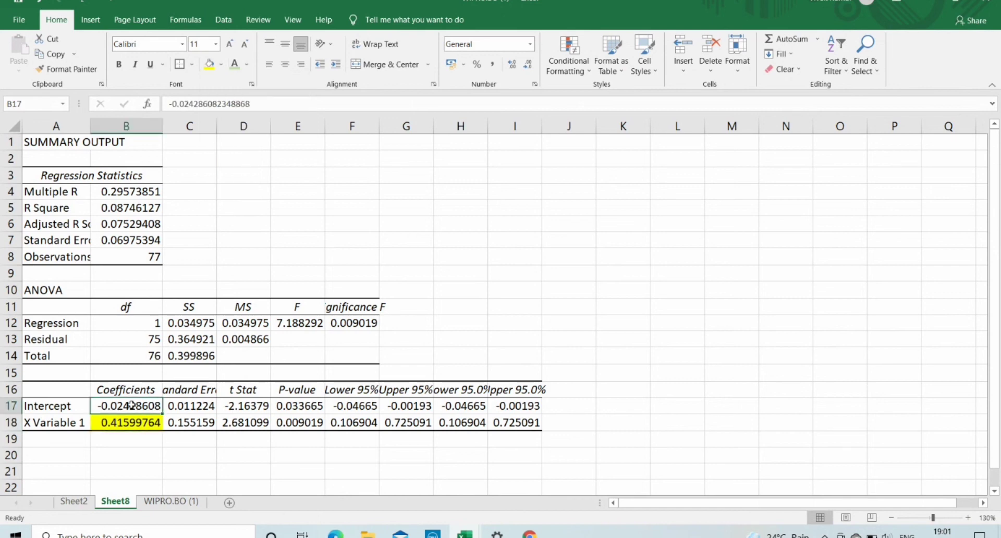
left_click(221, 65)
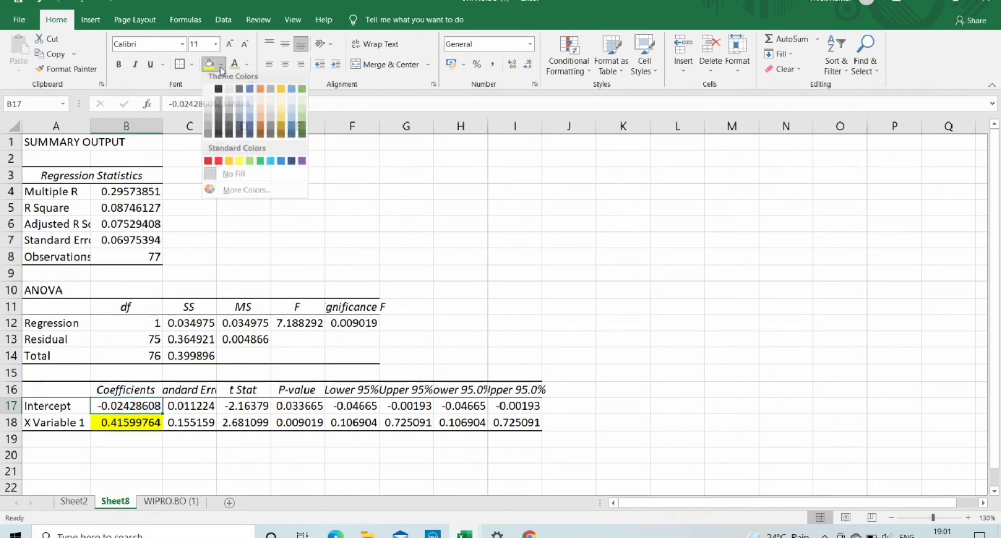
left_click(250, 166)
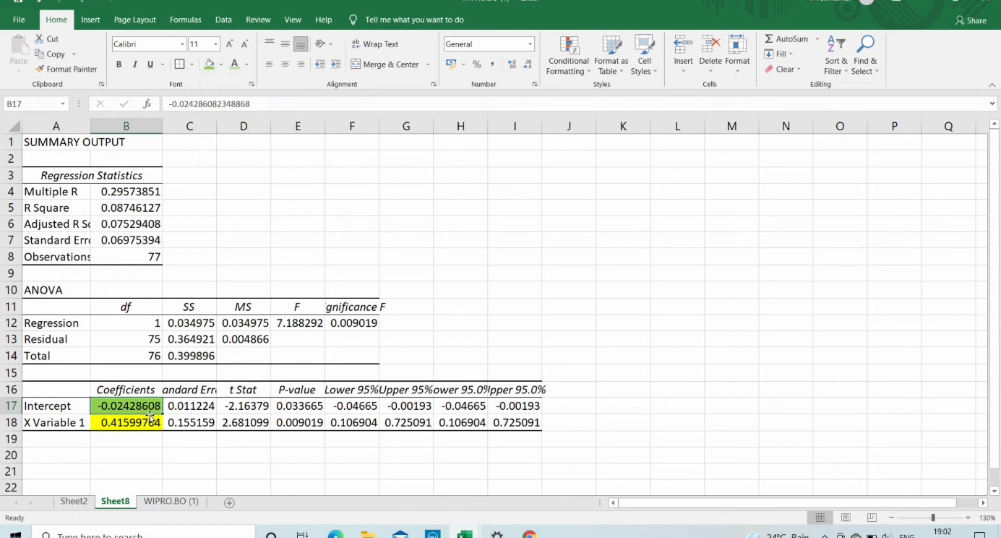
Highlight the P-values of the intercept and X variable in E17:E18 with a light blue fill
left_click_drag(298, 410, 297, 423)
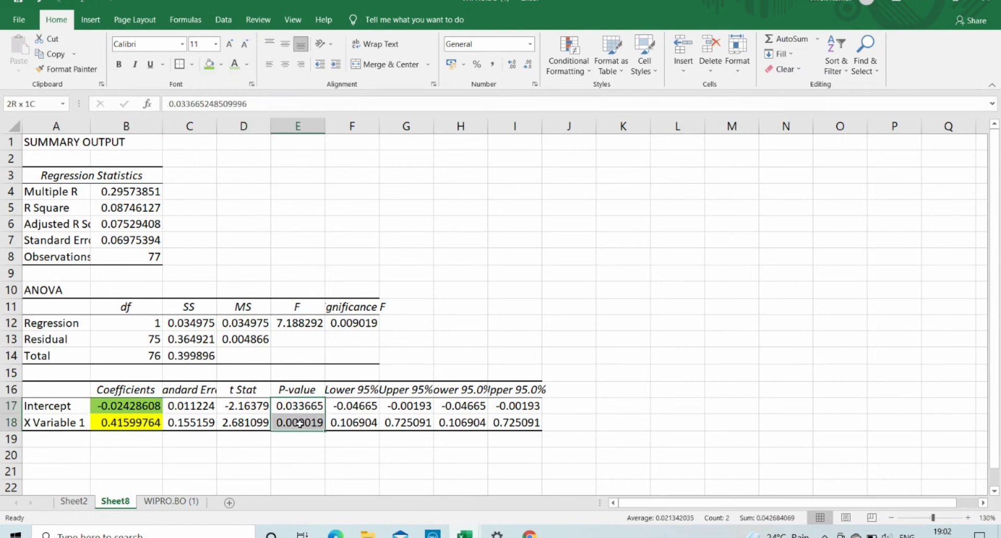
left_click(219, 64)
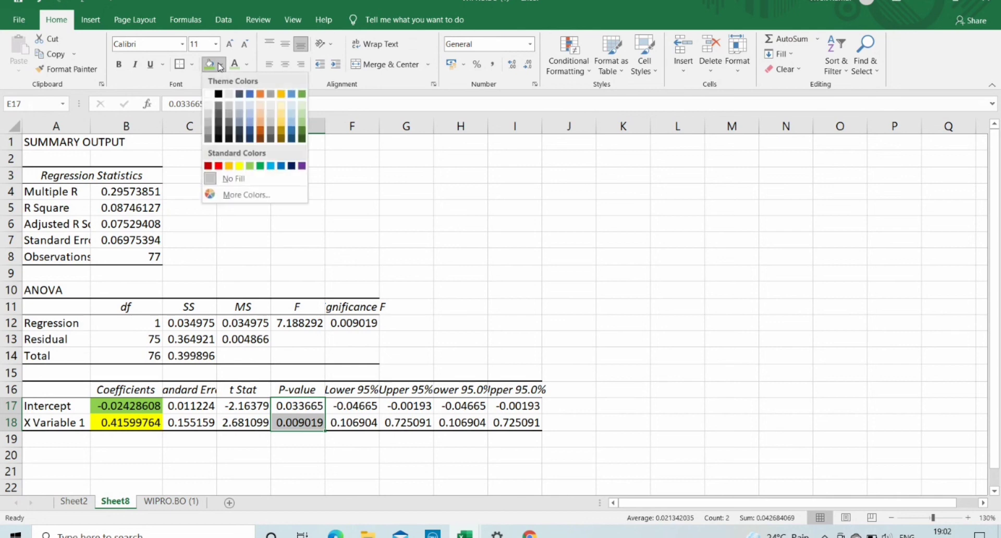
left_click(271, 166)
left_click(339, 456)
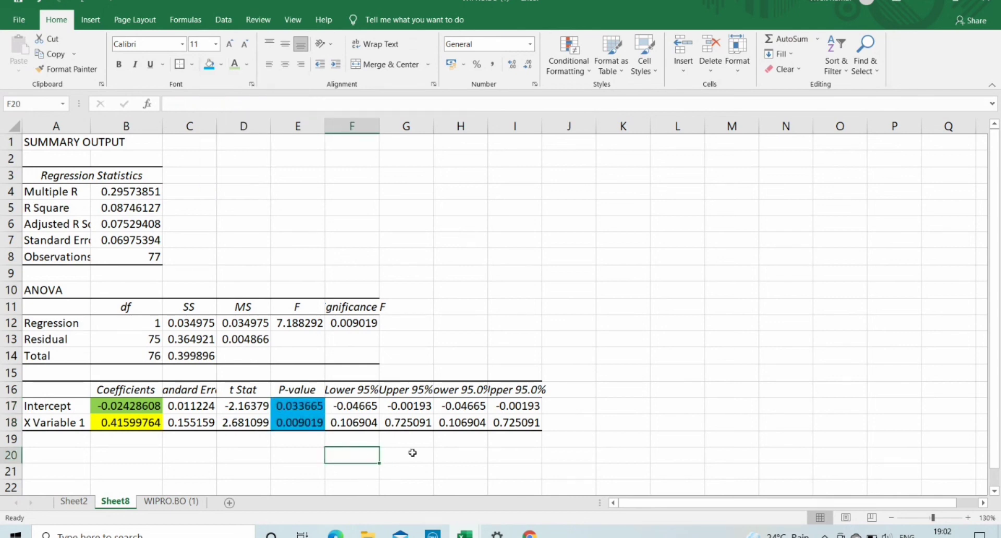